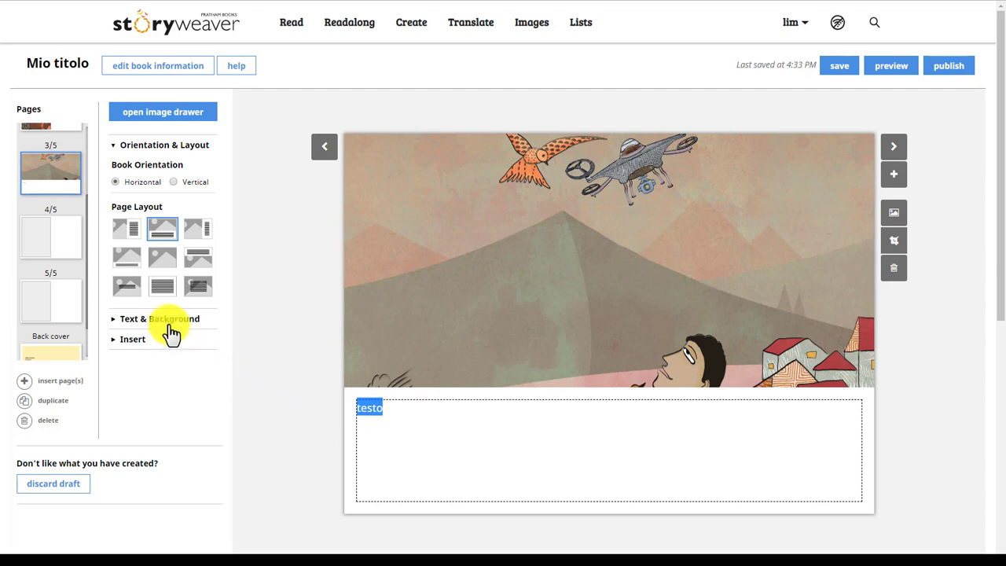
# Step: Center the word "testo" on page 3 and make it bold and italic
pyautogui.click(168, 327)
pyautogui.click(164, 325)
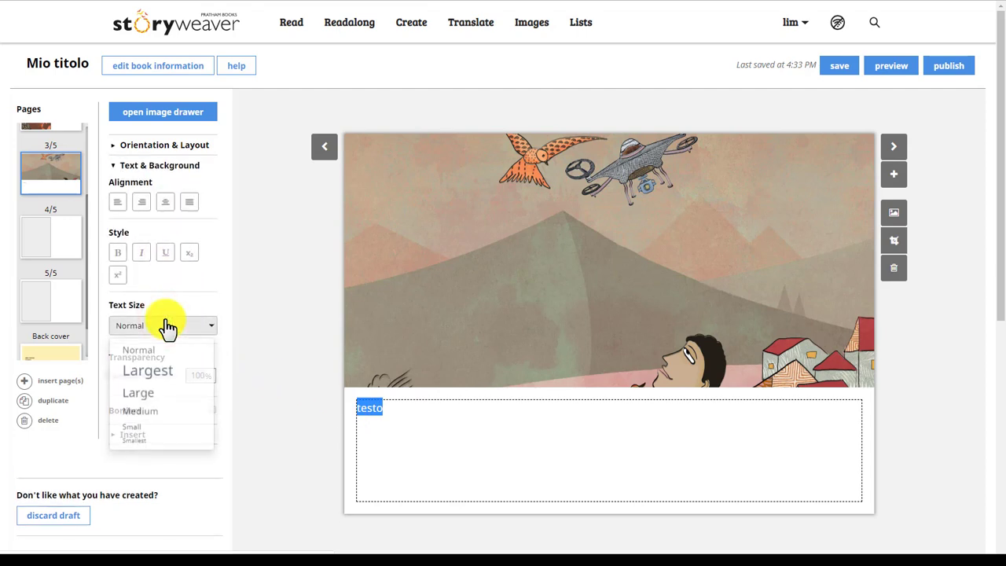
pyautogui.click(164, 325)
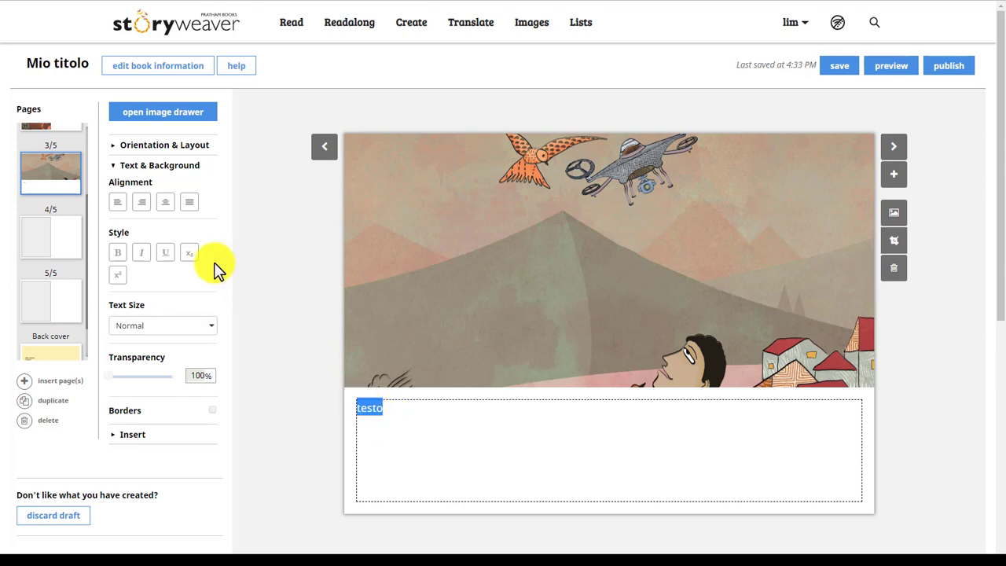
pyautogui.click(164, 204)
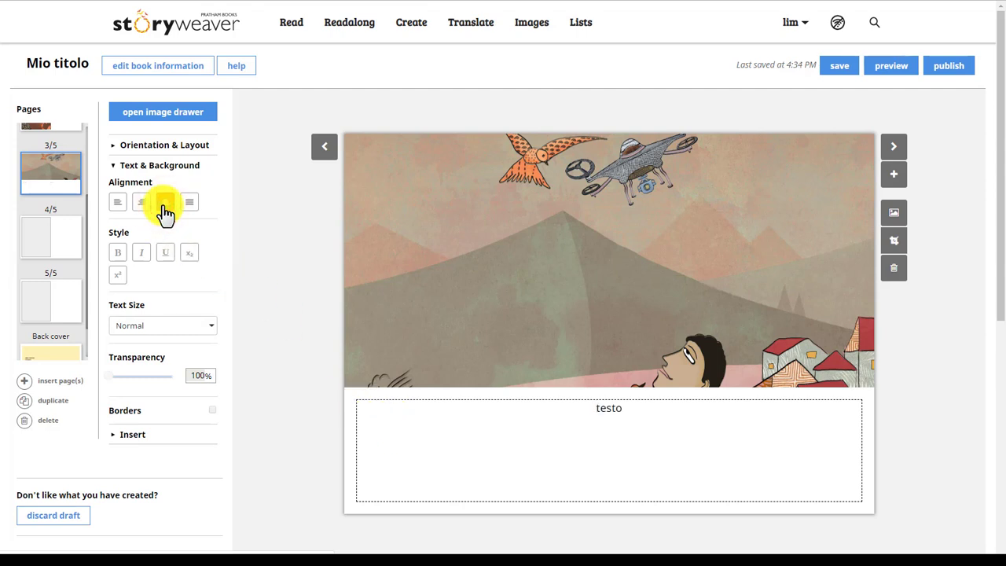
pyautogui.doubleClick(610, 407)
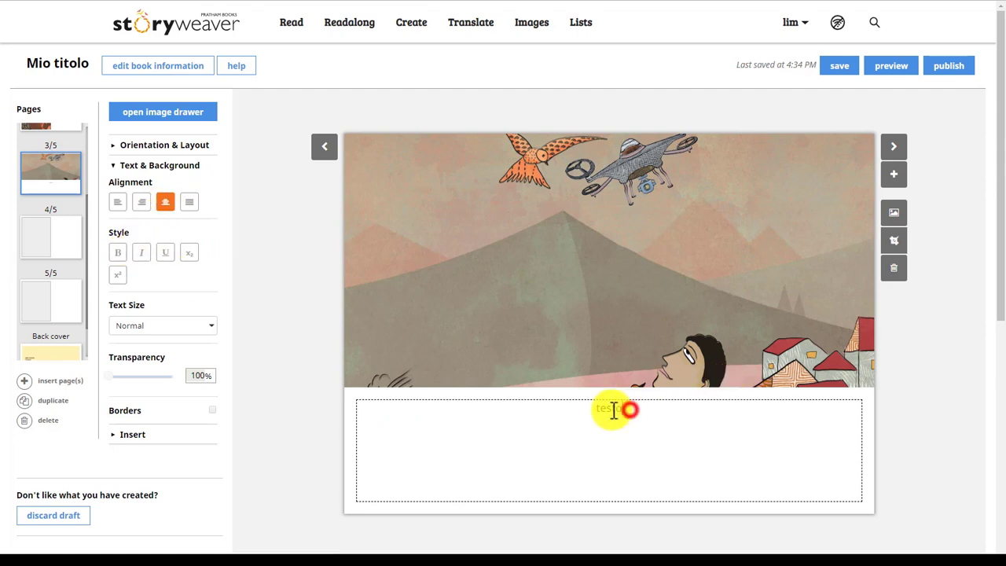
pyautogui.click(118, 255)
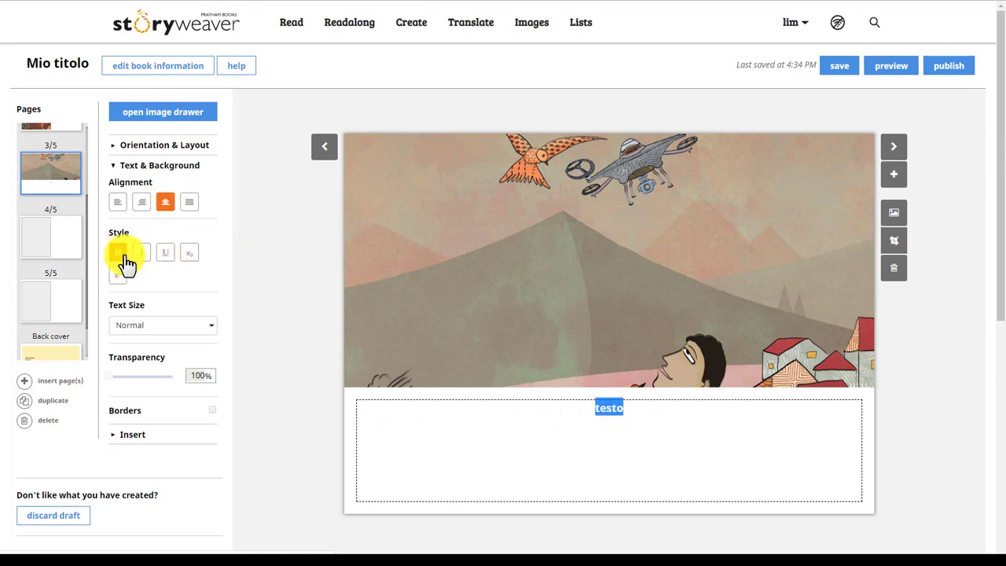
pyautogui.click(139, 255)
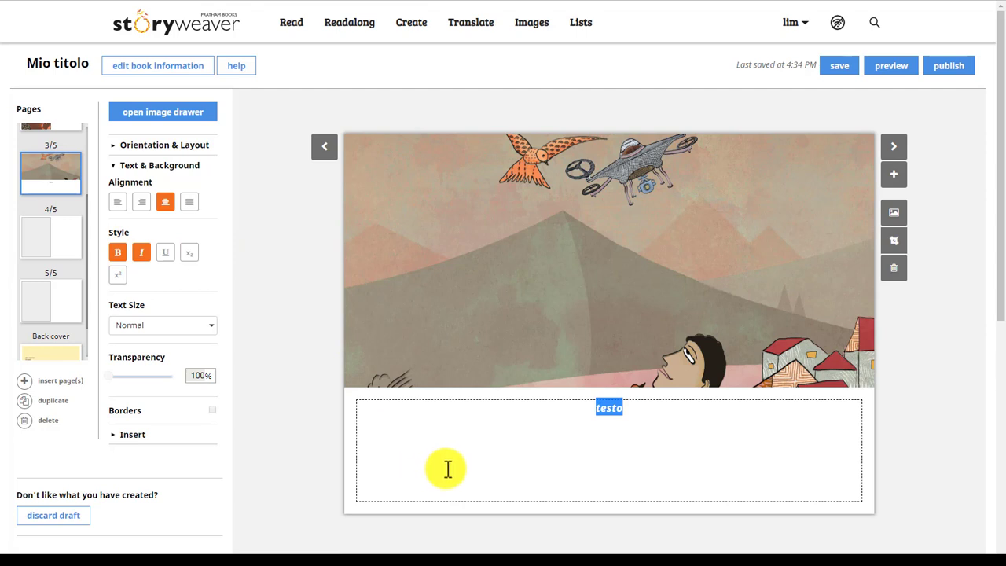
# Step: Try the Small and Smallest text sizes on "testo", and set it to Largest
pyautogui.click(210, 330)
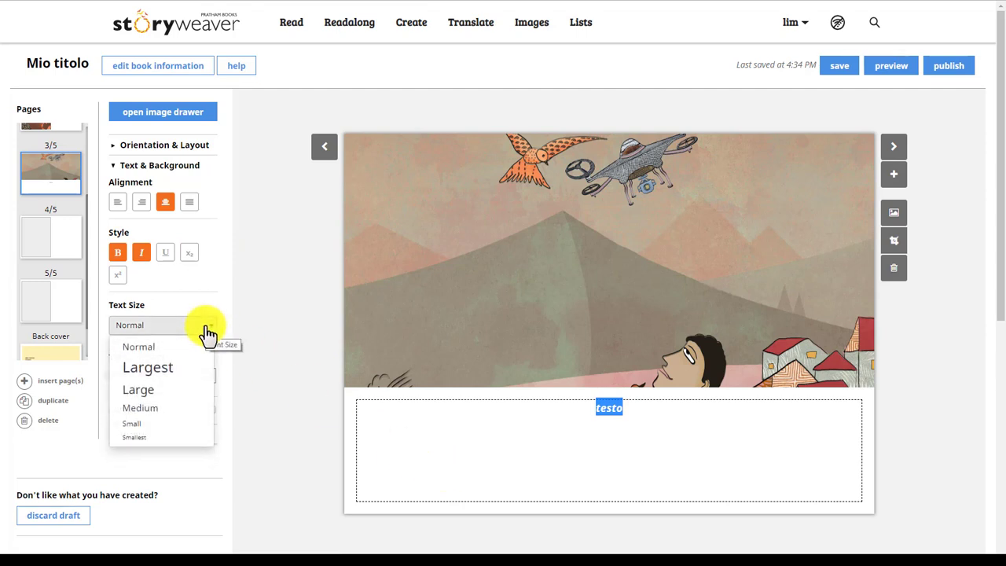
pyautogui.click(191, 372)
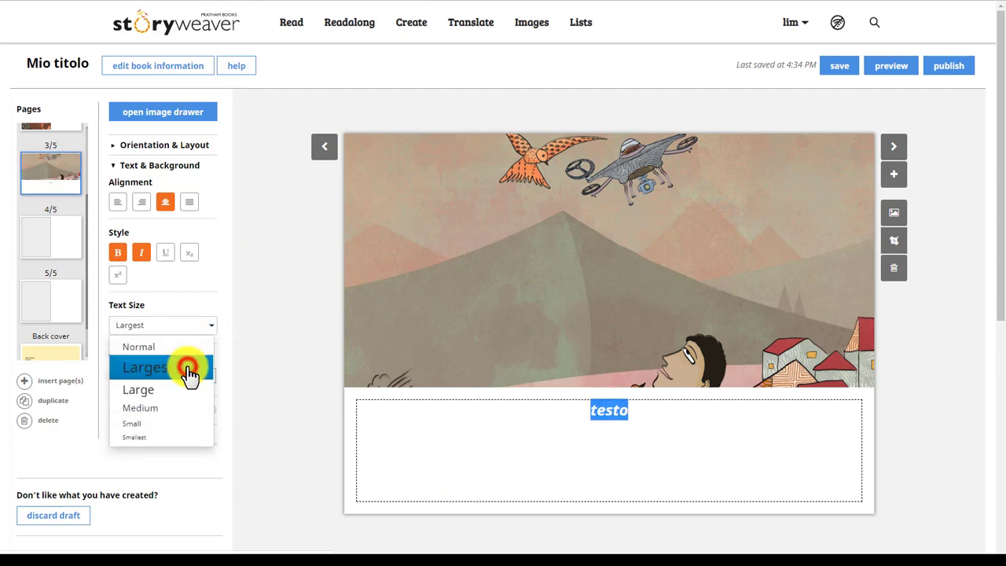
pyautogui.click(171, 424)
pyautogui.click(173, 436)
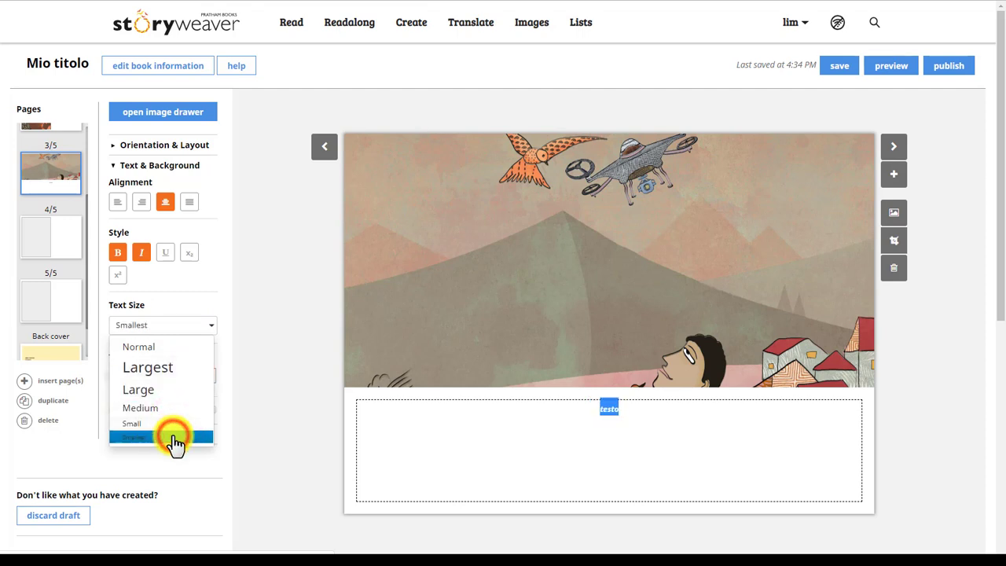
pyautogui.click(192, 374)
pyautogui.click(273, 375)
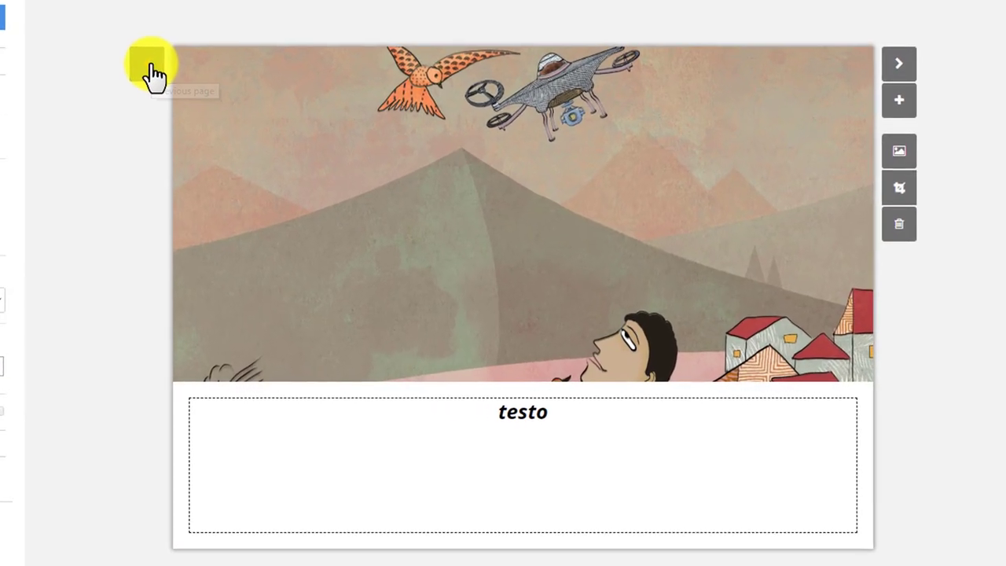
# Step: View the previous page of the book and return to page 3
pyautogui.click(328, 153)
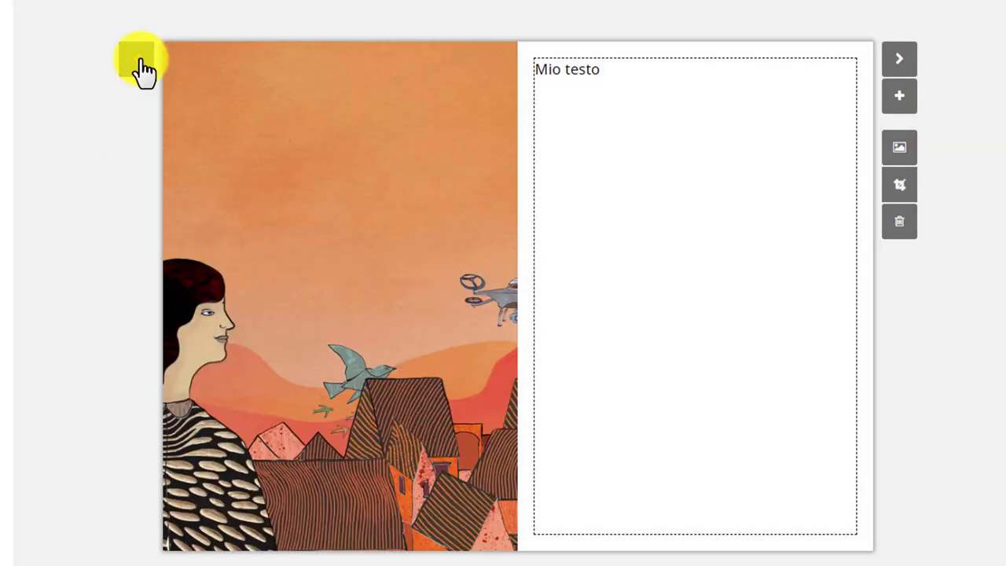
pyautogui.click(899, 61)
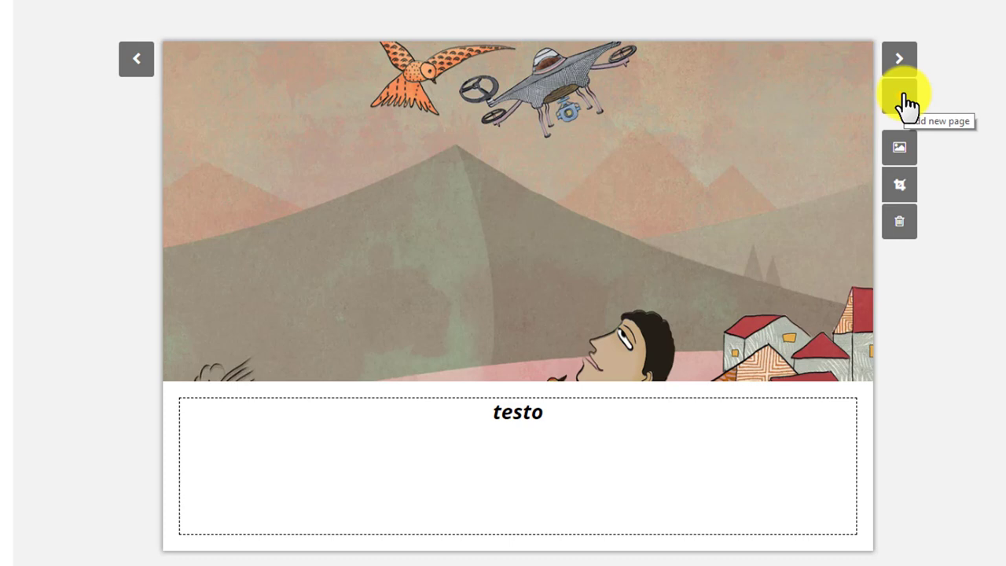
pyautogui.click(904, 101)
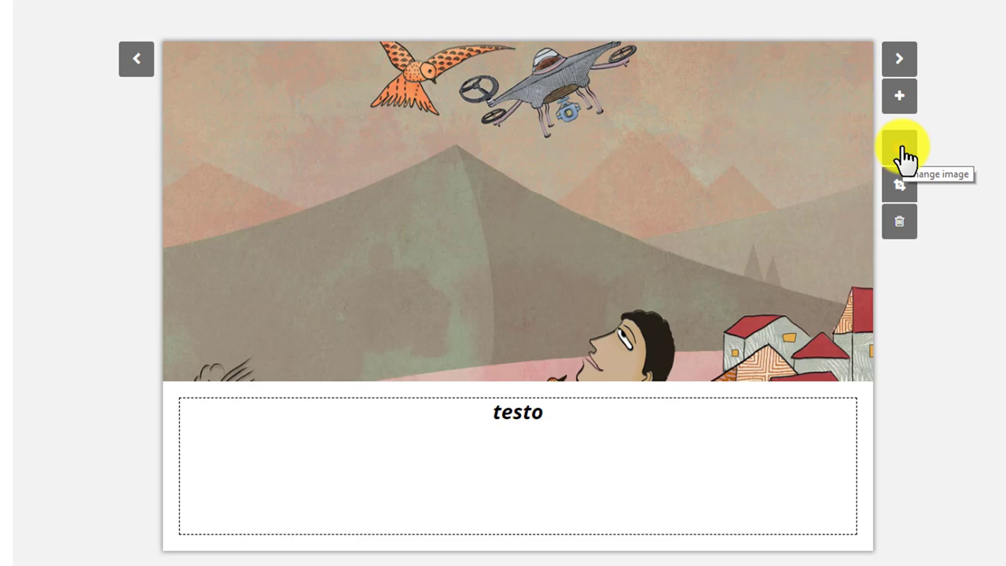
# Step: Replace the image on page 3 with "People pointing at a drone" and accept its default crop
pyautogui.click(903, 154)
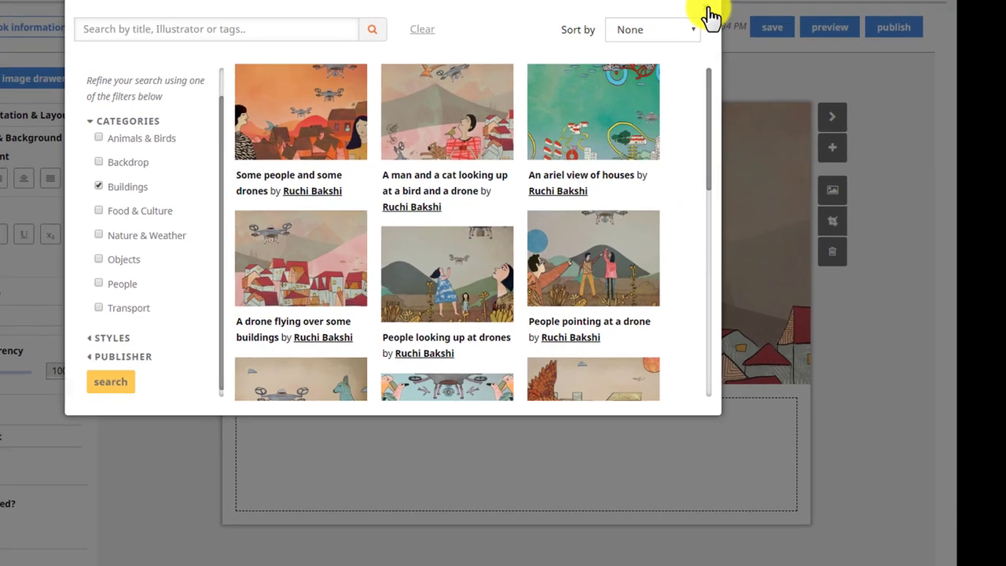
pyautogui.moveTo(596, 253)
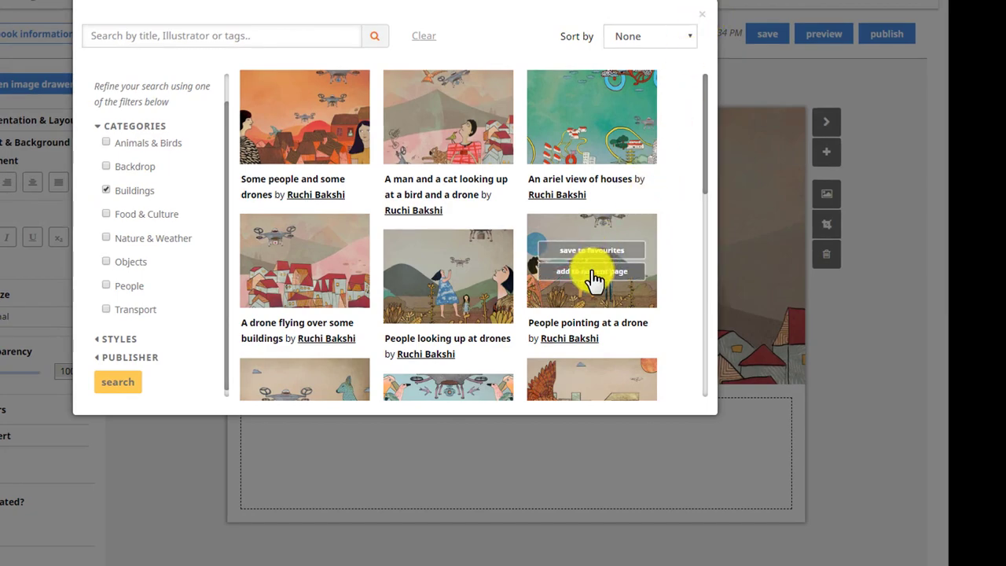
pyautogui.click(595, 272)
pyautogui.click(601, 293)
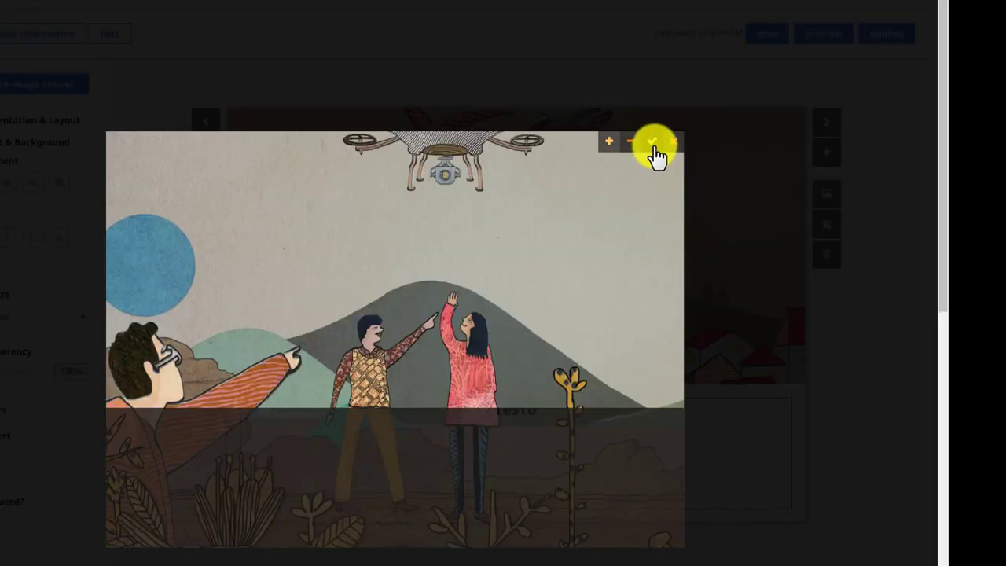
pyautogui.click(652, 143)
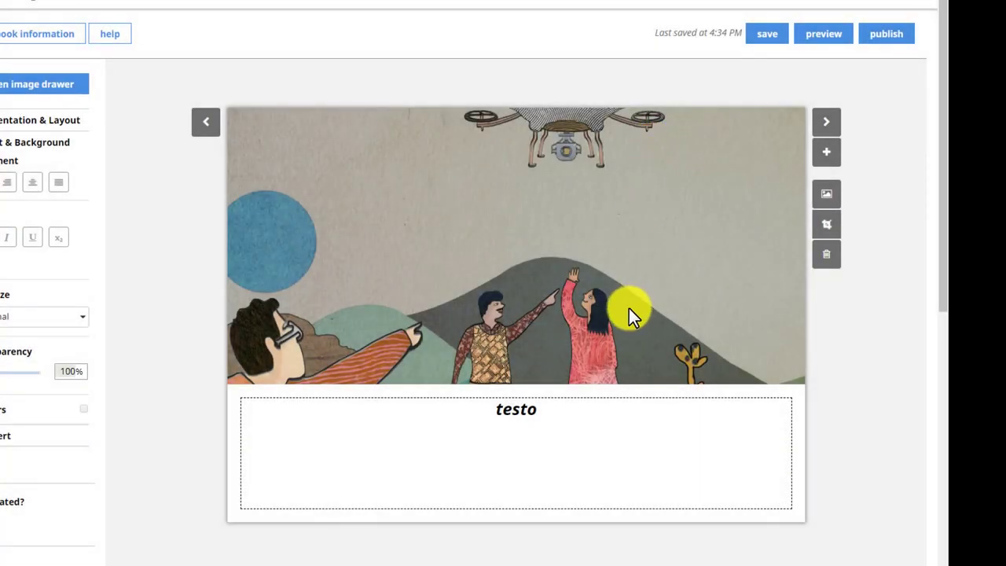
# Step: Recrop the image on page 3, zooming out and repositioning it to frame the drone, and accept the crop
pyautogui.click(833, 230)
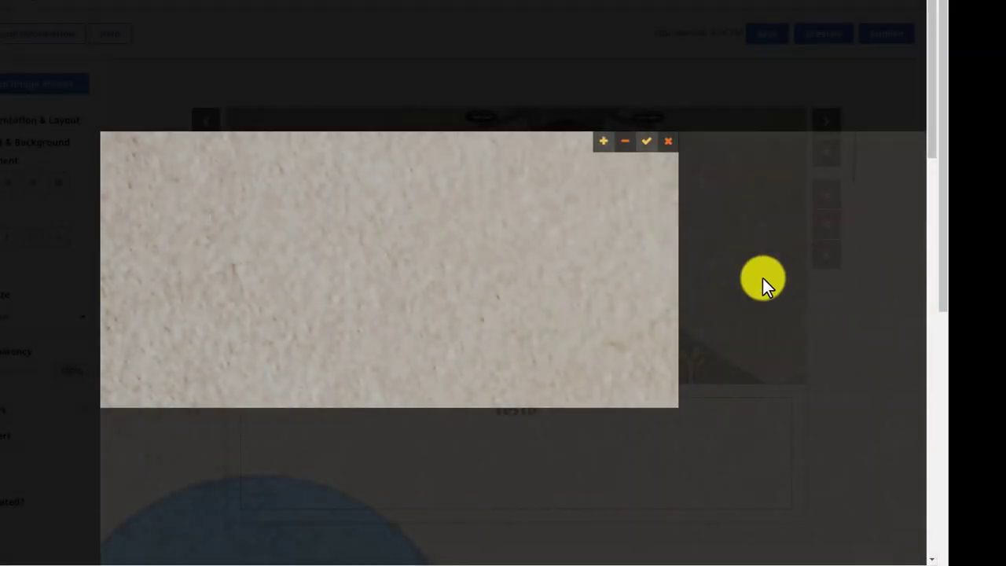
pyautogui.click(624, 143)
pyautogui.click(626, 149)
pyautogui.click(626, 150)
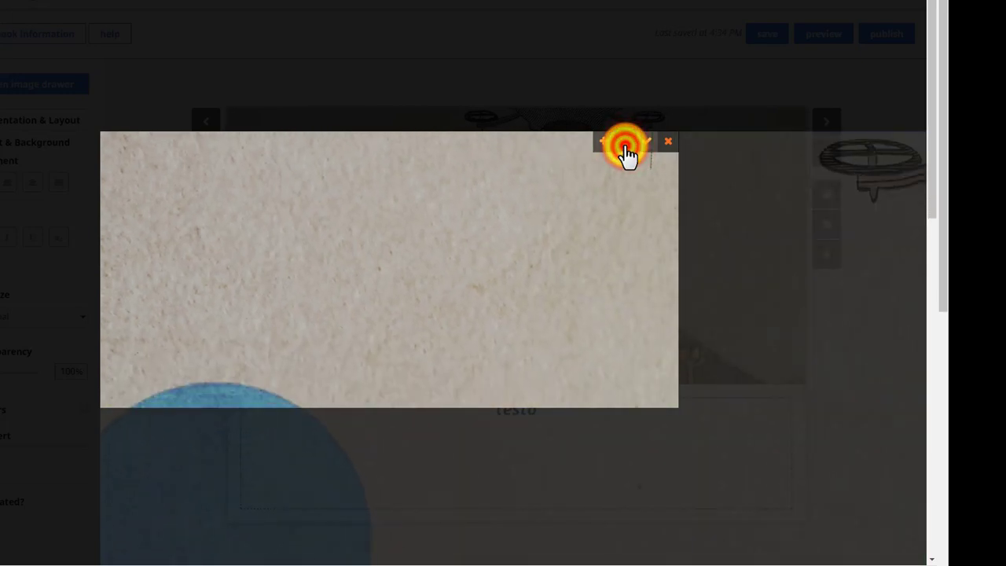
pyautogui.moveTo(650, 342); pyautogui.dragTo(173, 370)
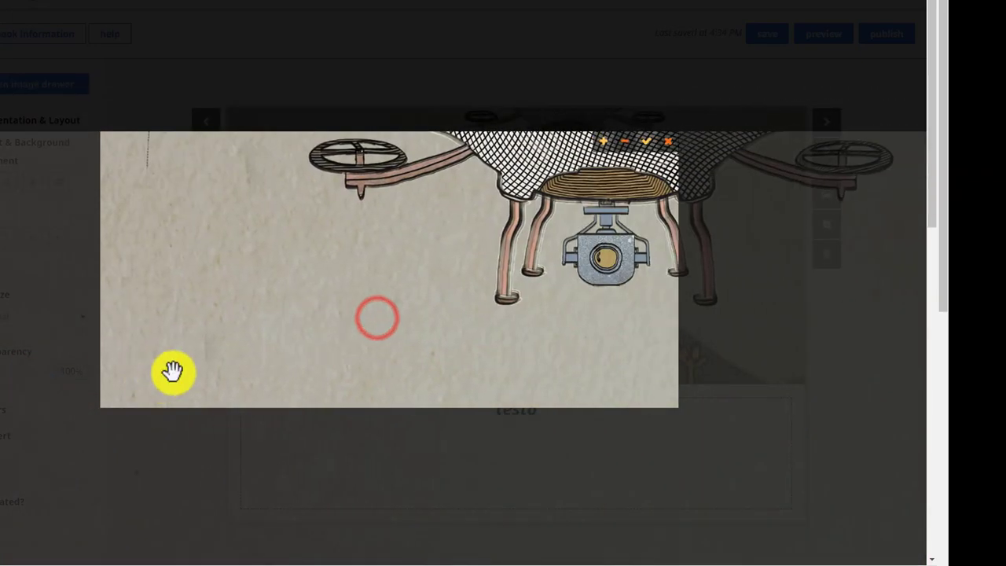
pyautogui.moveTo(535, 283); pyautogui.dragTo(434, 284)
pyautogui.scroll(-2, 426, 370)
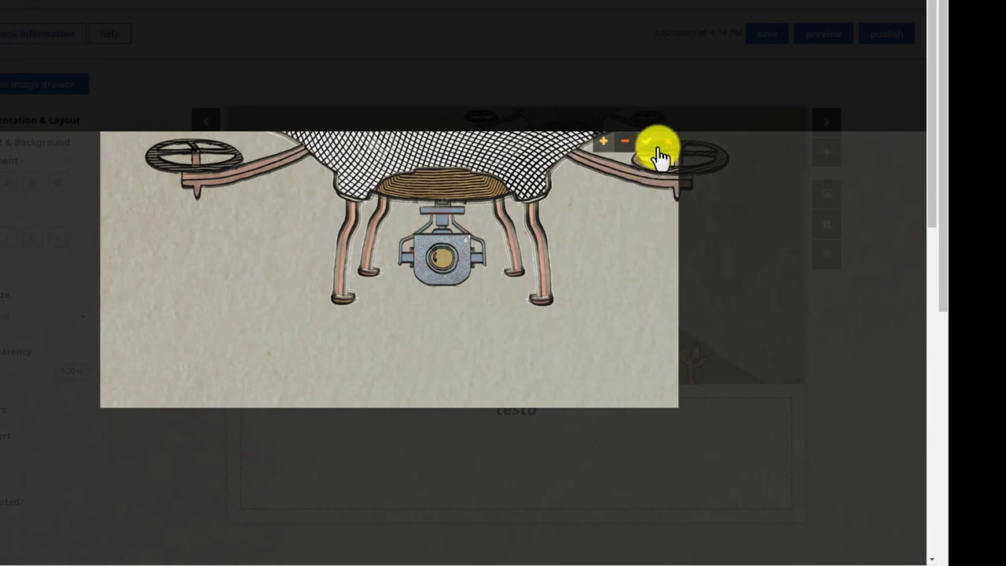
pyautogui.click(626, 149)
pyautogui.click(626, 149)
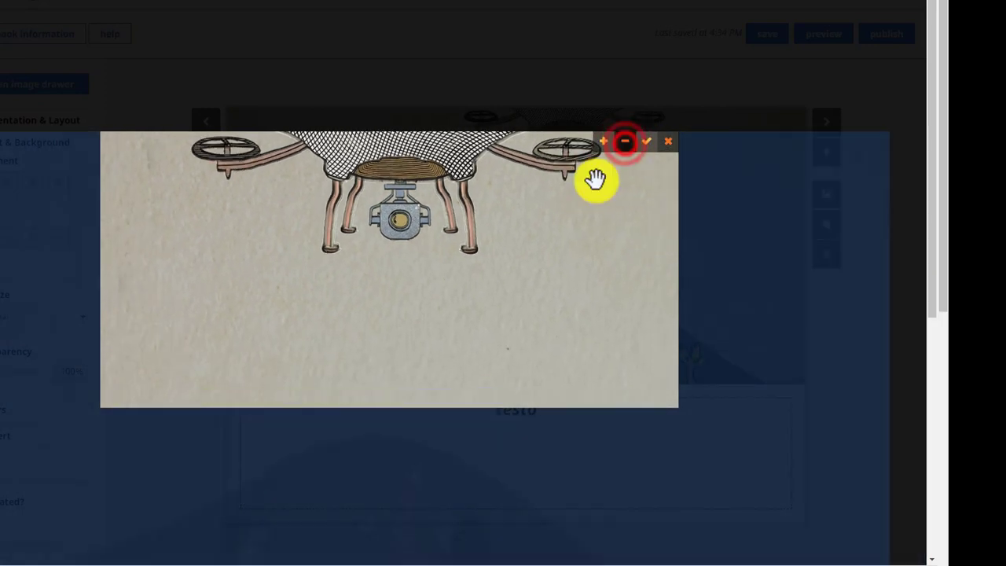
pyautogui.scroll(-1, 511, 354)
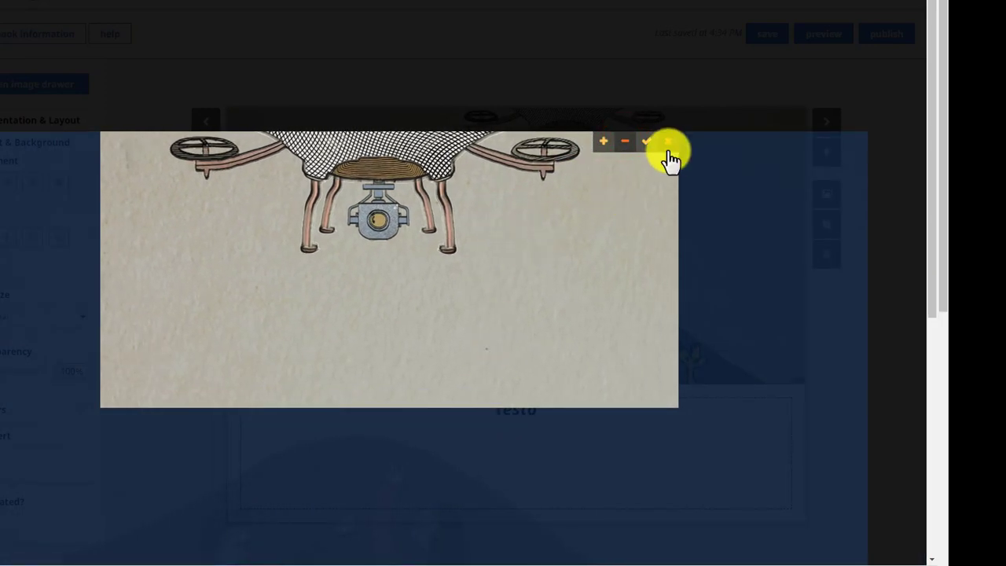
pyautogui.click(645, 145)
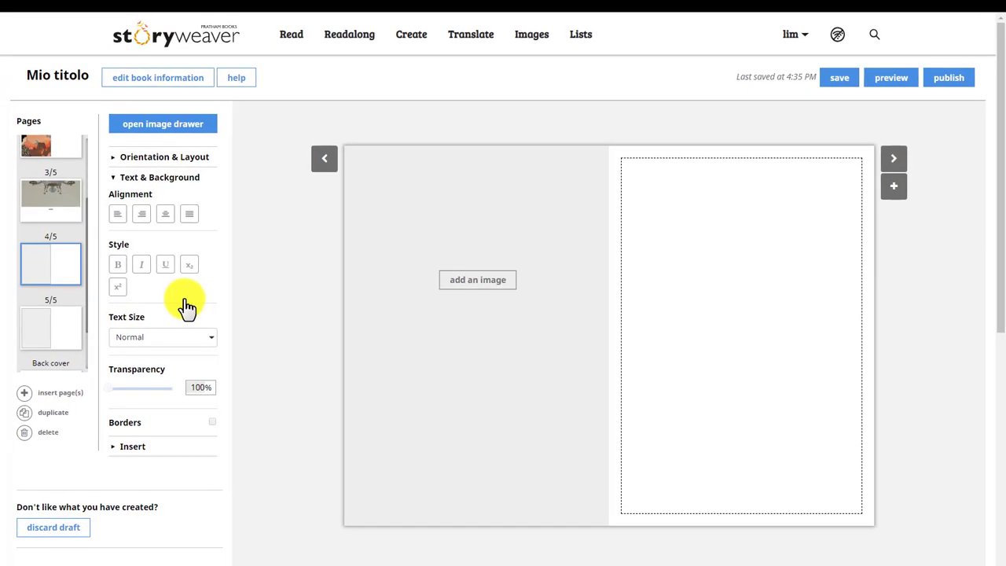
# Step: Add the image "A kangaroo and a drone" to page 4, shifting the crop to center the drone
pyautogui.click(475, 281)
pyautogui.moveTo(545, 261)
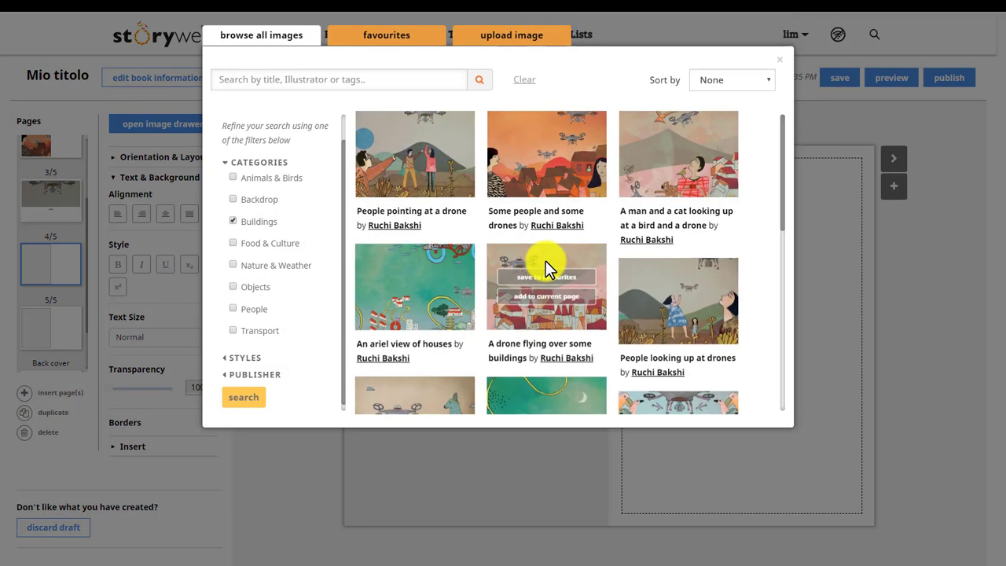
pyautogui.scroll(-1, 545, 261)
pyautogui.moveTo(414, 341)
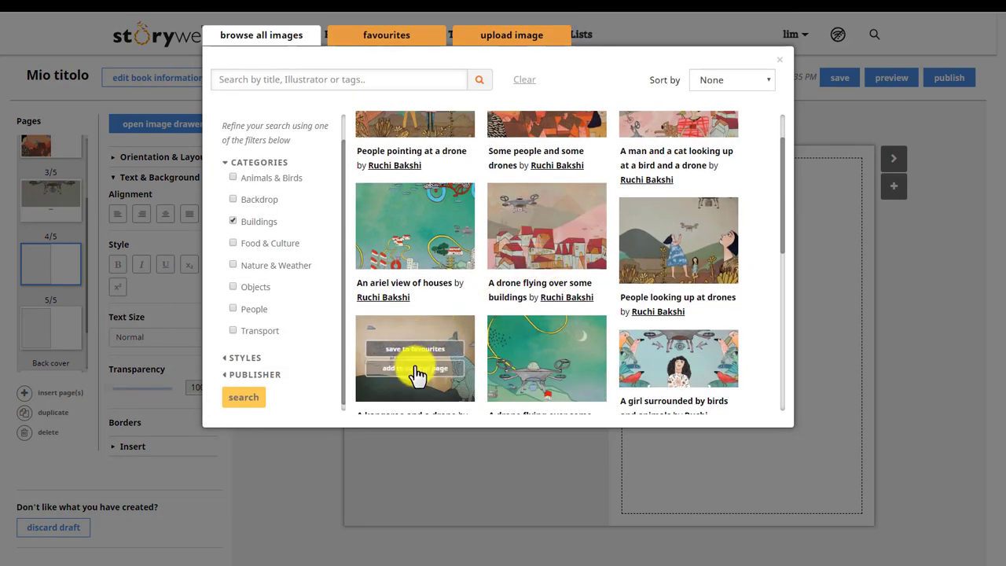
pyautogui.click(415, 370)
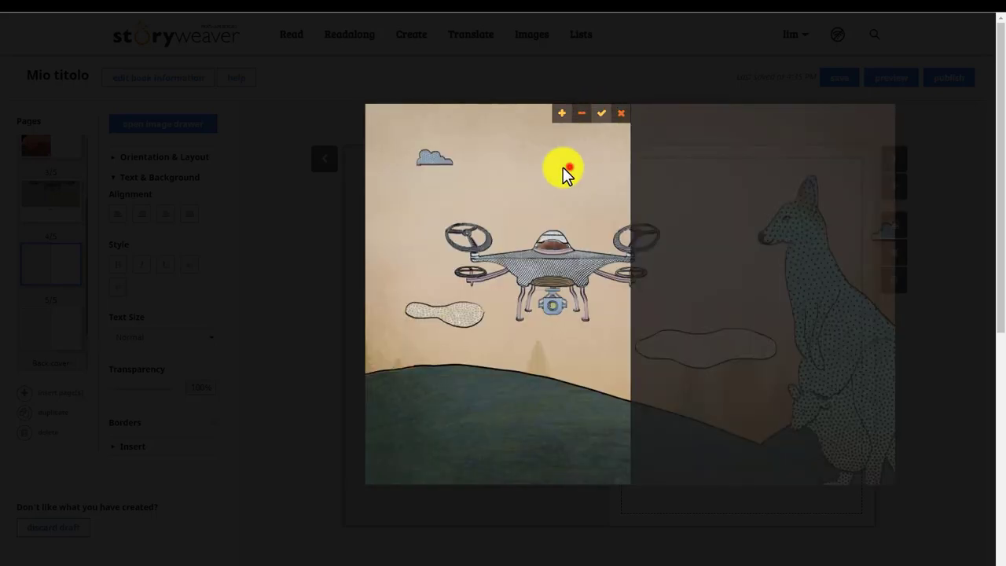
pyautogui.moveTo(562, 166); pyautogui.dragTo(511, 164)
pyautogui.click(599, 118)
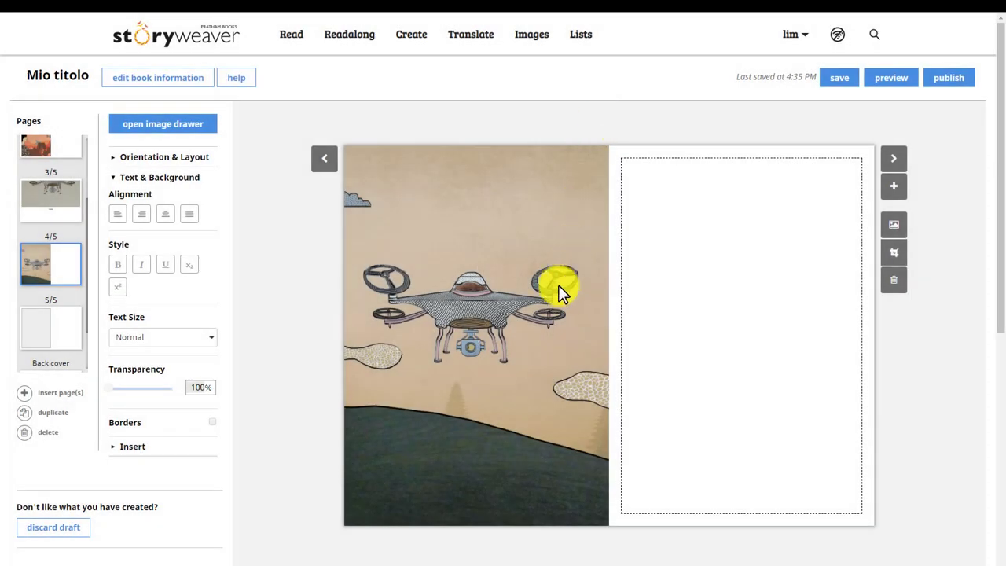
pyautogui.click(703, 224)
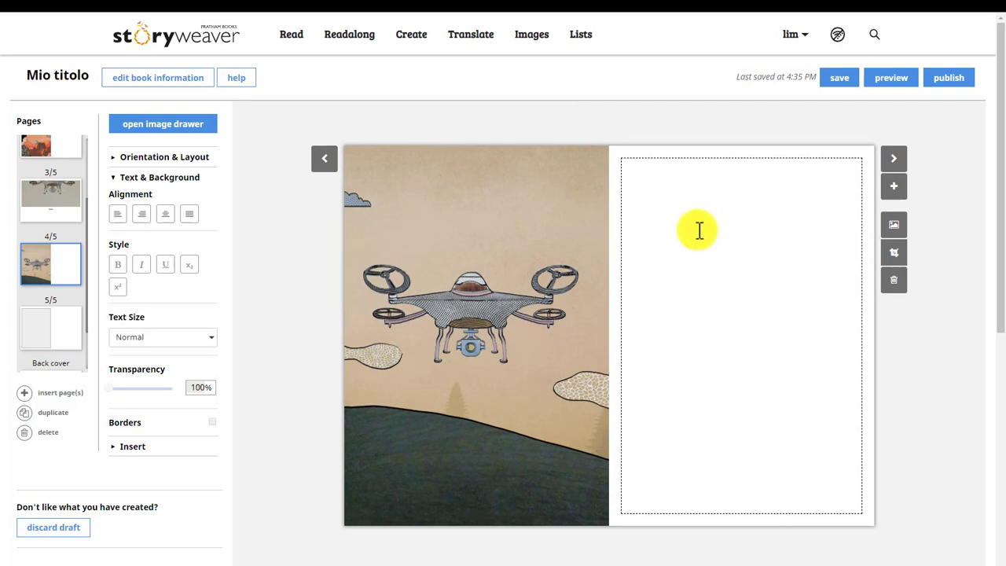
# Step: Set the layout of page 5 to a wide image with a text area below it
pyautogui.click(70, 333)
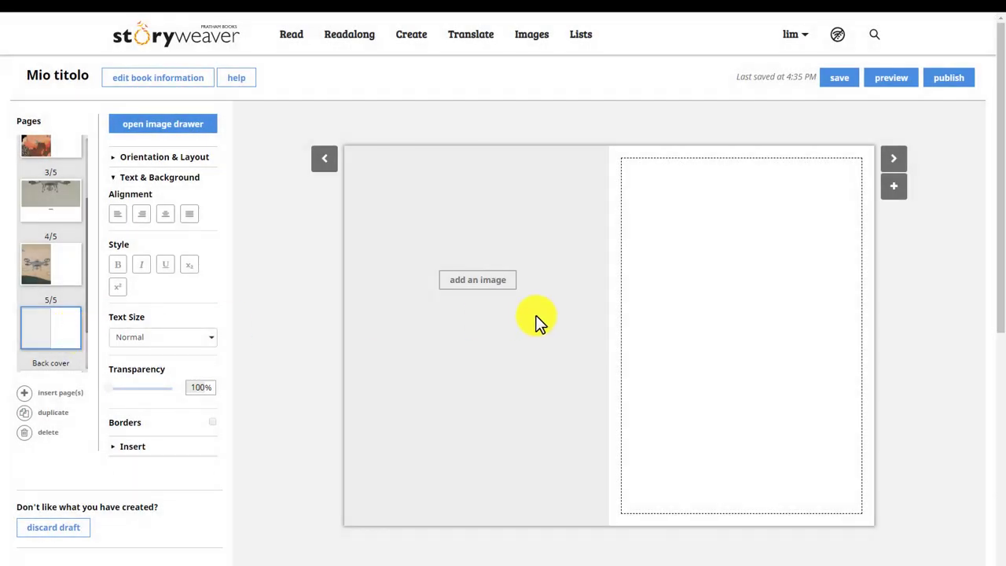
pyautogui.click(162, 161)
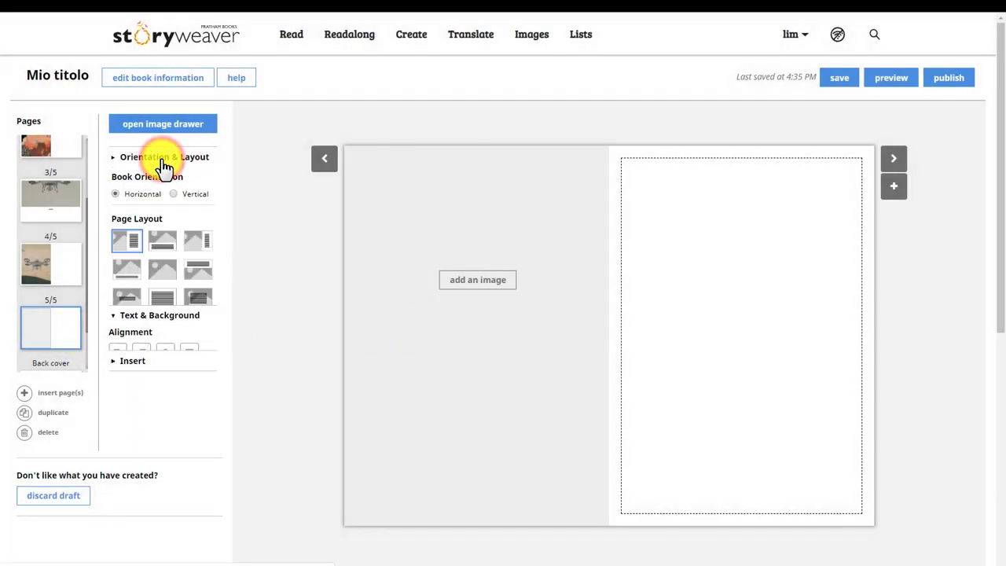
pyautogui.click(166, 249)
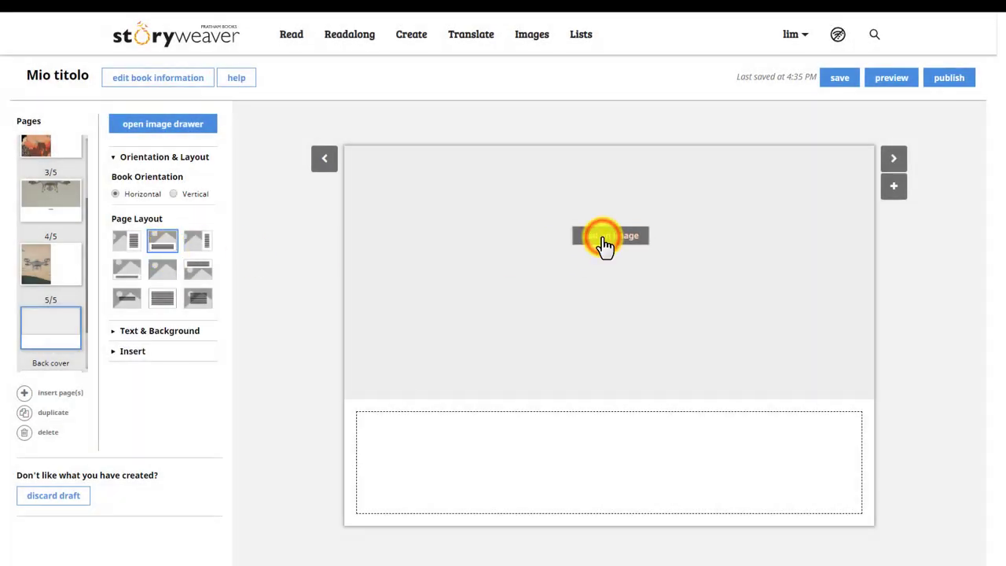
# Step: Open the form for uploading an original image to page 5 and look over its fields
pyautogui.click(604, 243)
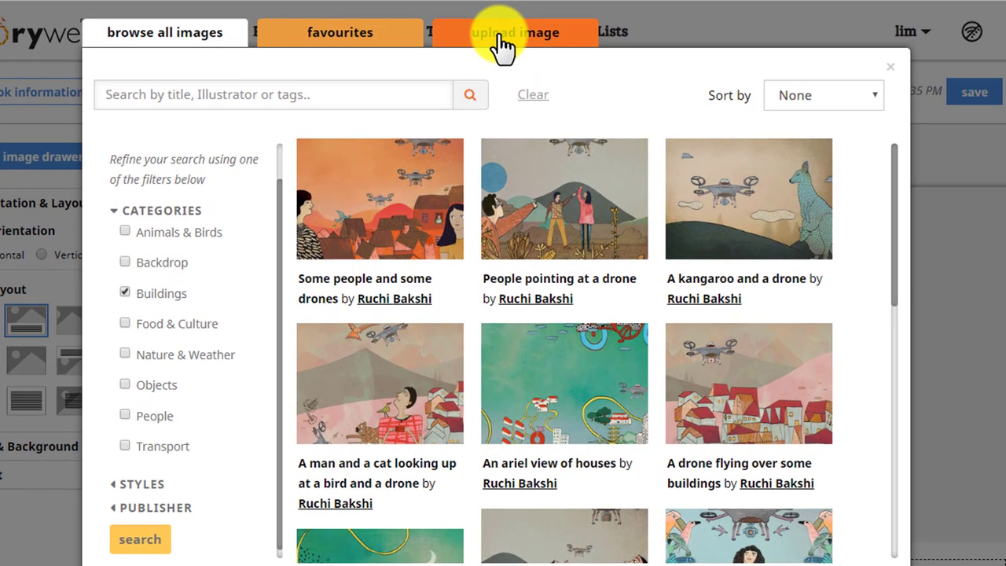
pyautogui.click(498, 38)
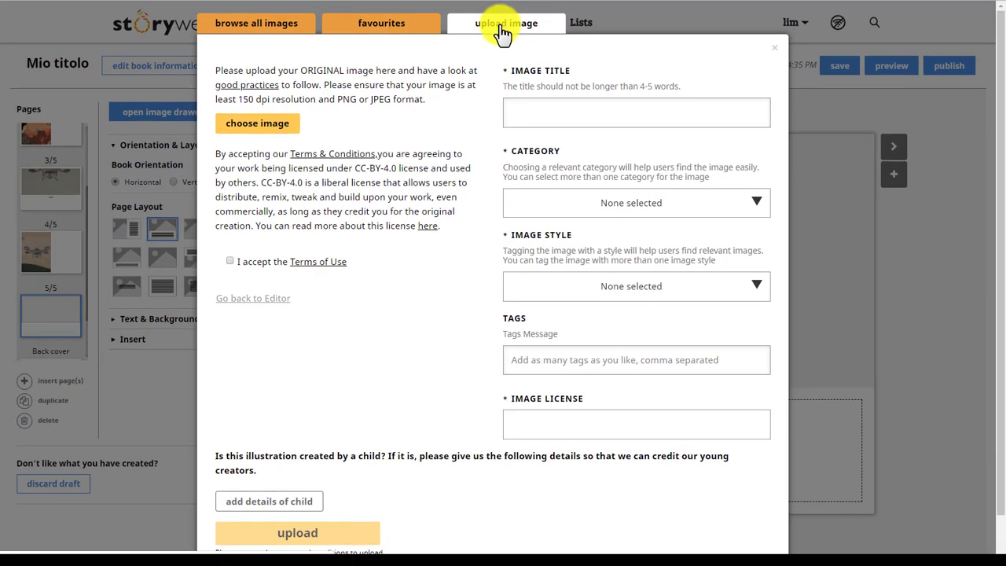
pyautogui.scroll(-1, 458, 180)
pyautogui.scroll(1, 458, 180)
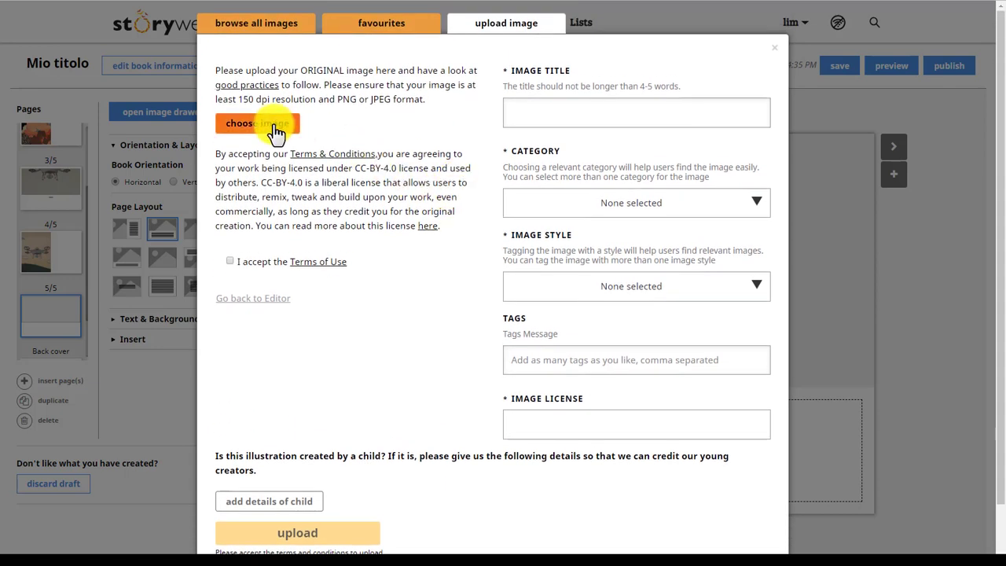
# Step: Look over the upload form's title, category, tag and license fields, and close it without uploading an image
pyautogui.click(537, 114)
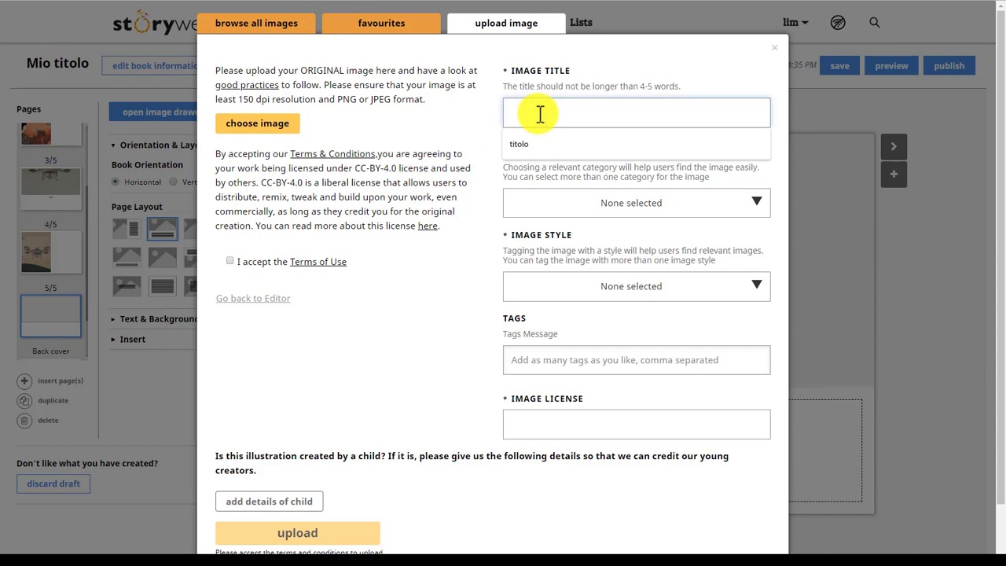
pyautogui.click(580, 209)
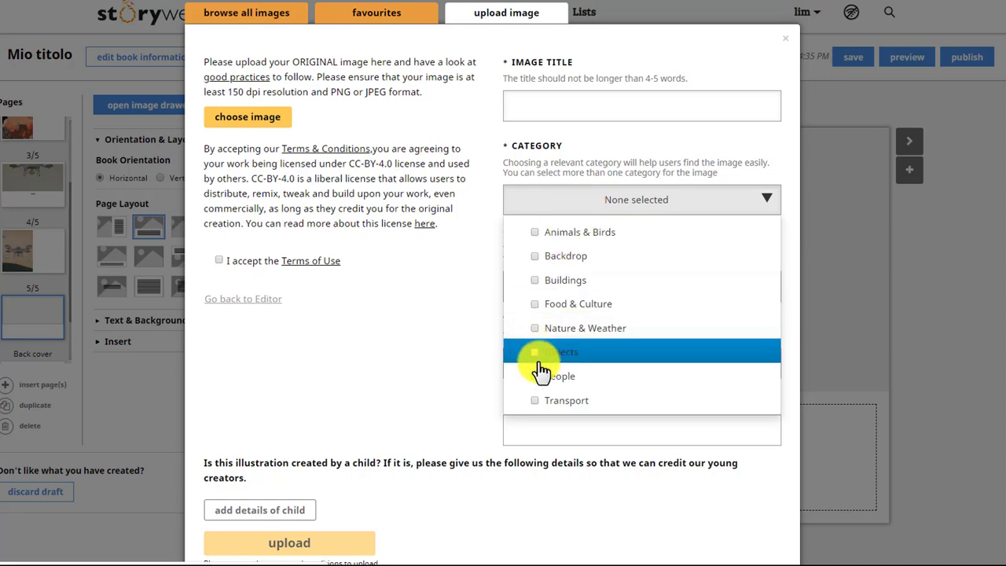
pyautogui.click(465, 324)
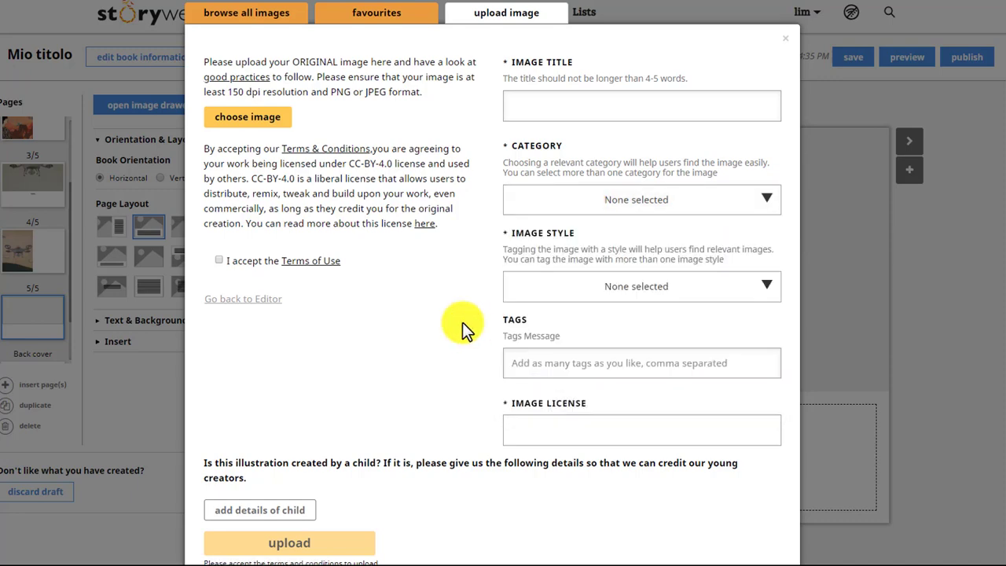
pyautogui.scroll(-1, 462, 322)
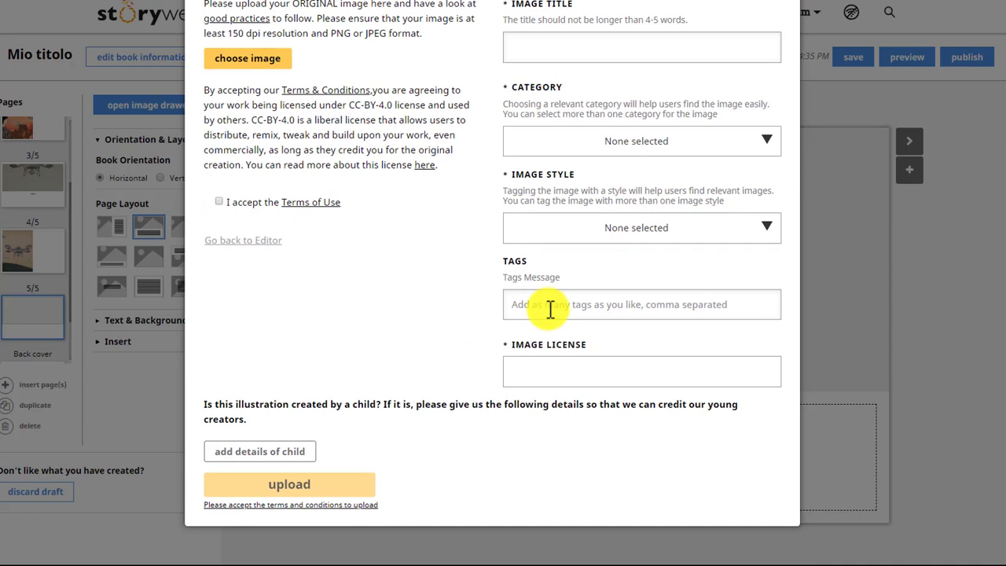
pyautogui.click(551, 369)
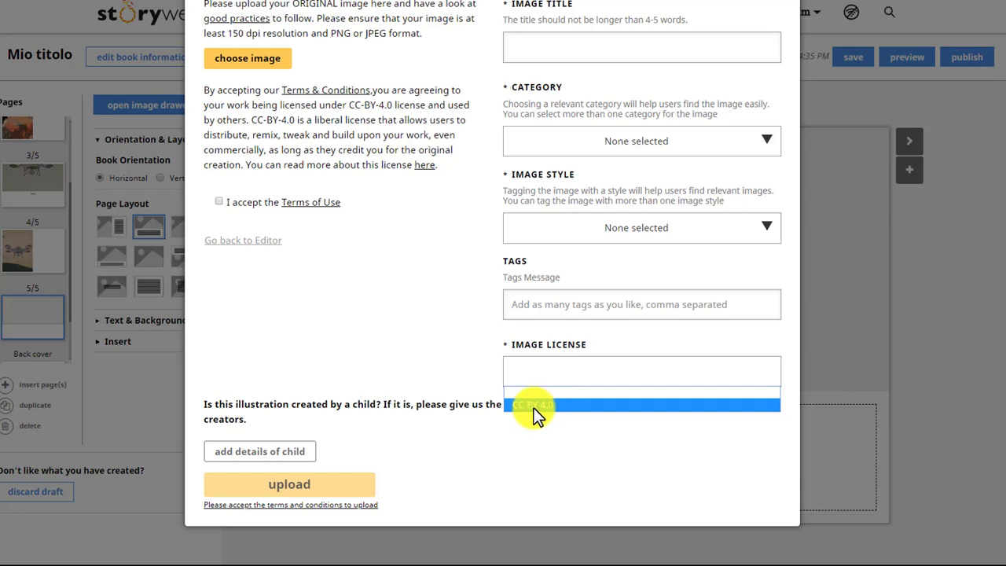
pyautogui.click(435, 437)
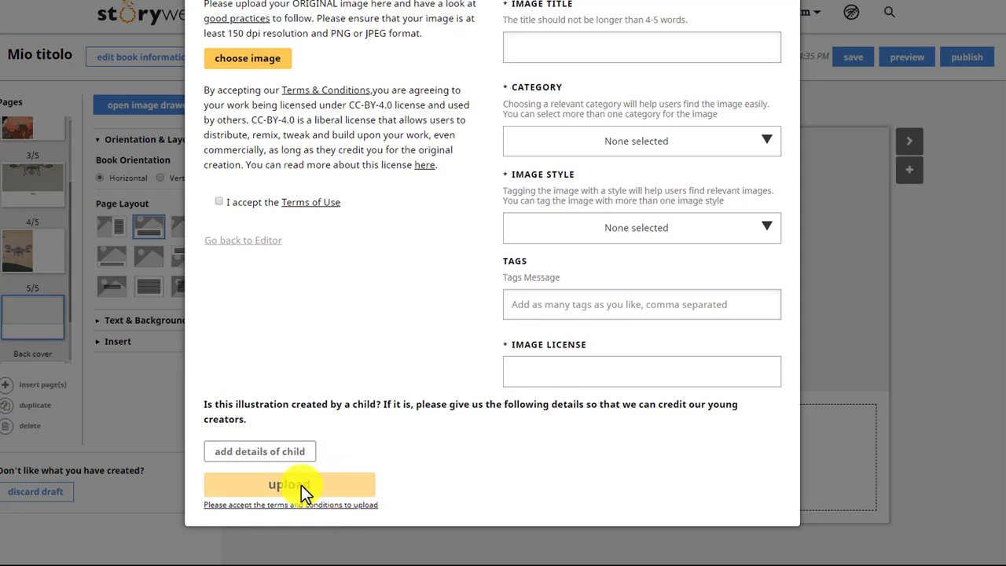
pyautogui.scroll(1, 335, 448)
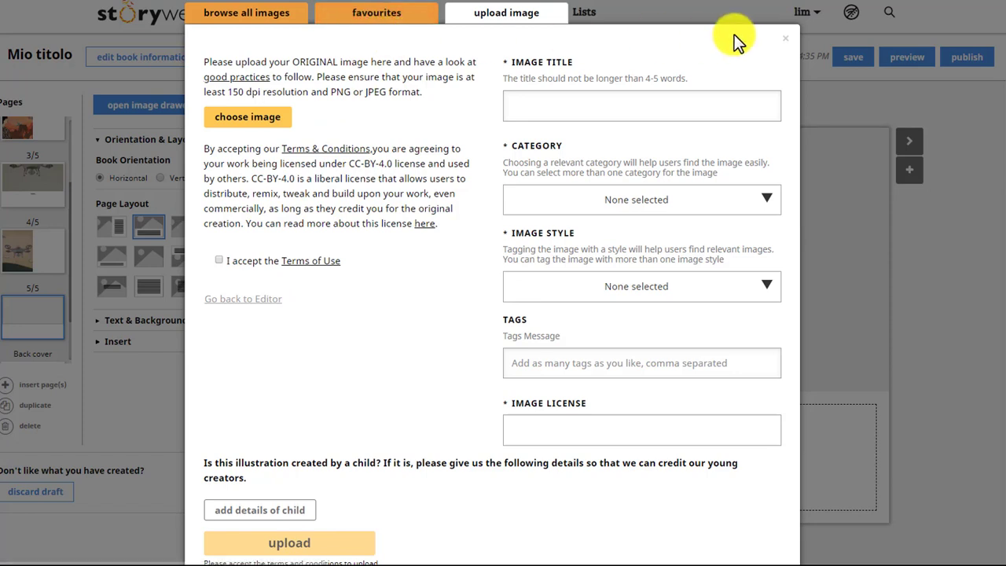
pyautogui.click(784, 37)
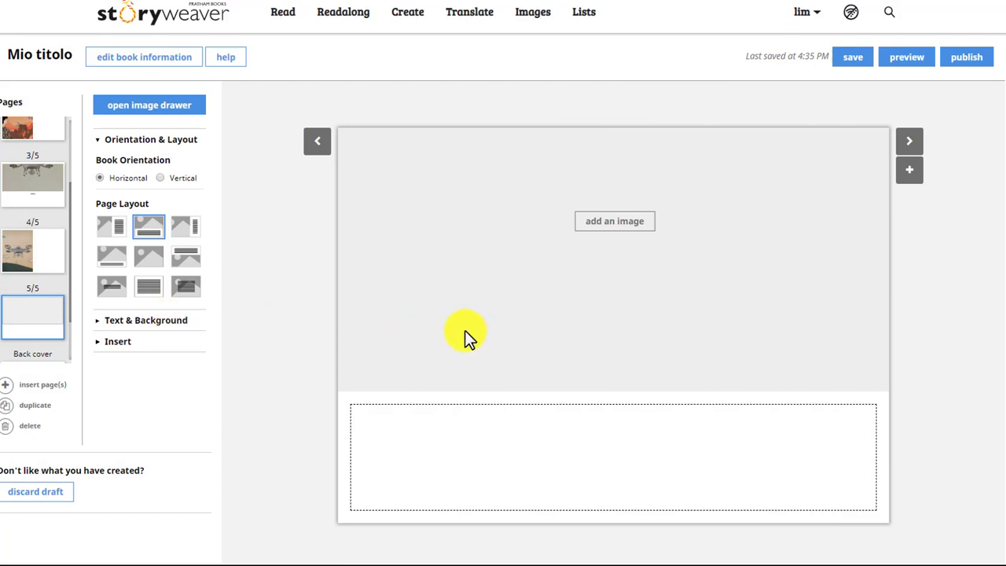
# Step: Browse the page thumbnails and open the back cover for viewing
pyautogui.scroll(-1, 465, 333)
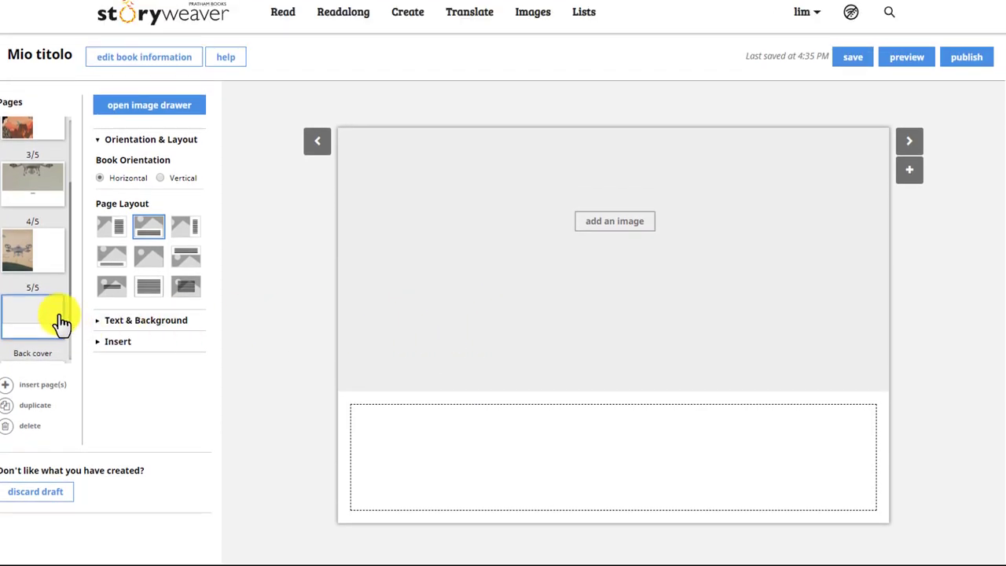
pyautogui.scroll(-1, 60, 324)
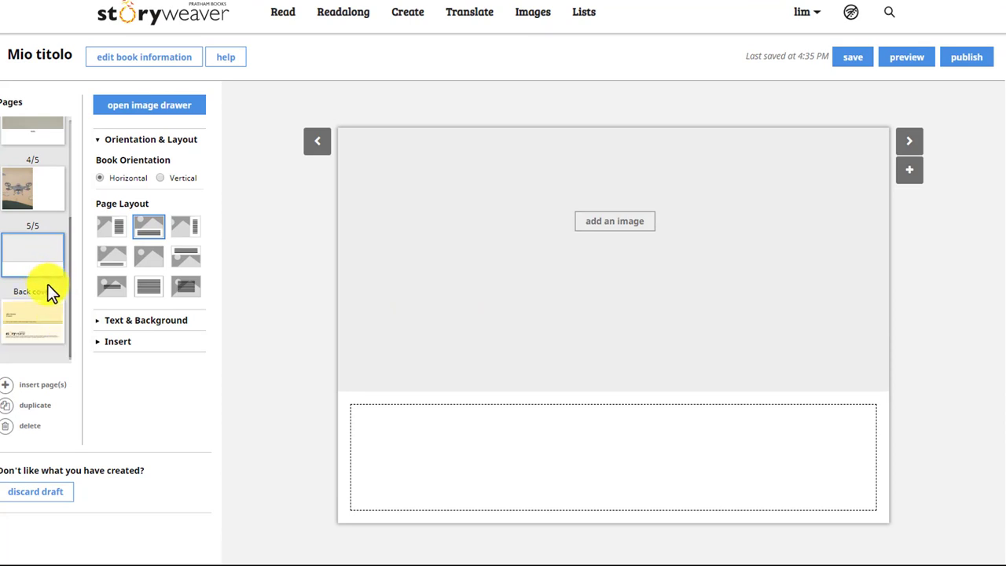
pyautogui.scroll(5, 47, 297)
pyautogui.click(32, 176)
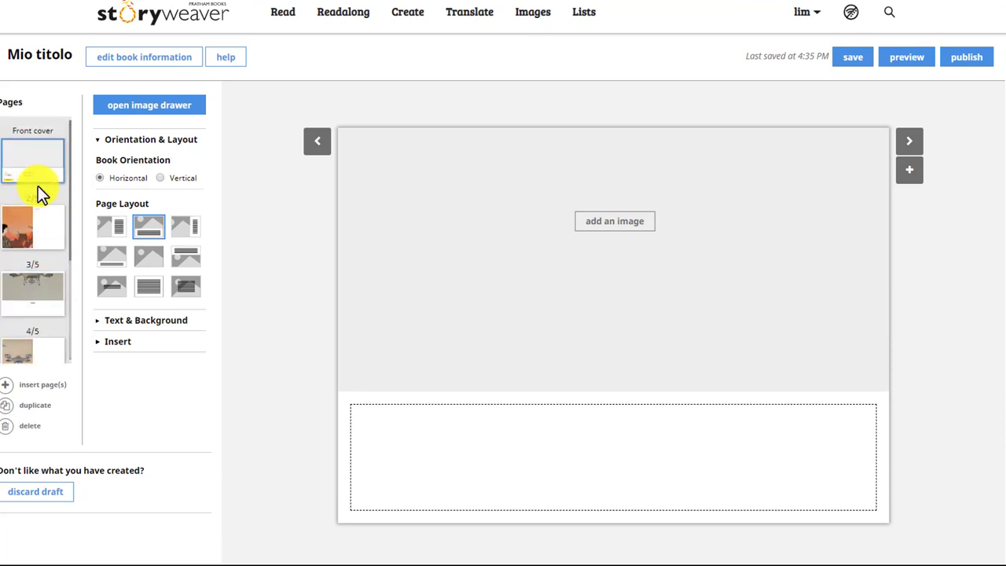
pyautogui.scroll(-3, 43, 224)
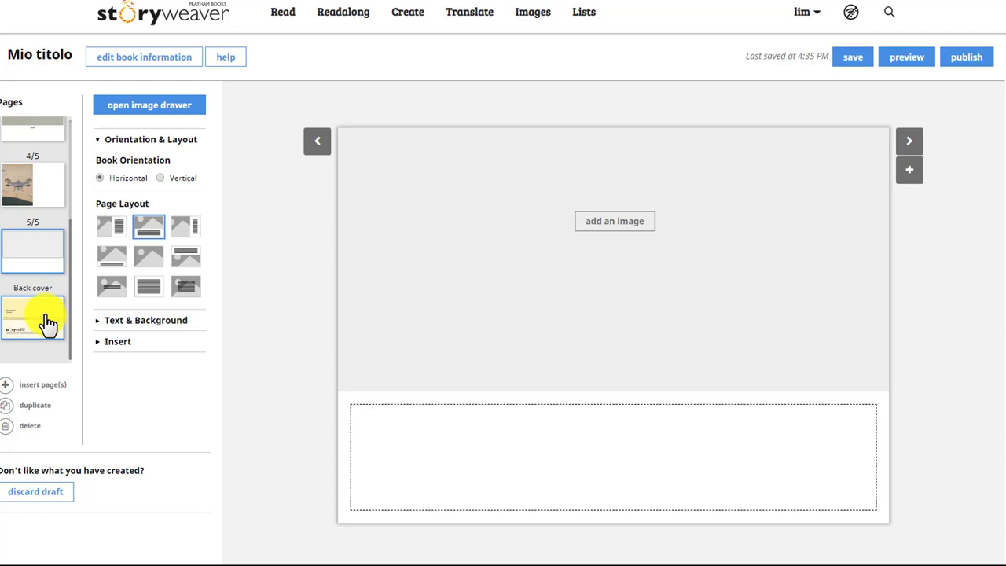
pyautogui.click(48, 320)
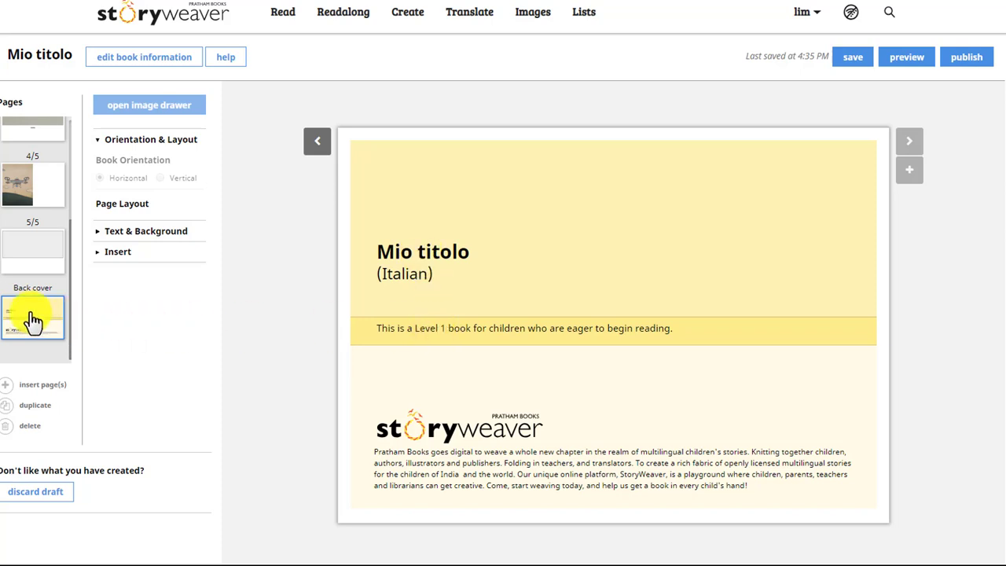
# Step: Add the library image "An ariel view of houses" to the front cover and accept its crop
pyautogui.scroll(3, 31, 321)
pyautogui.click(47, 161)
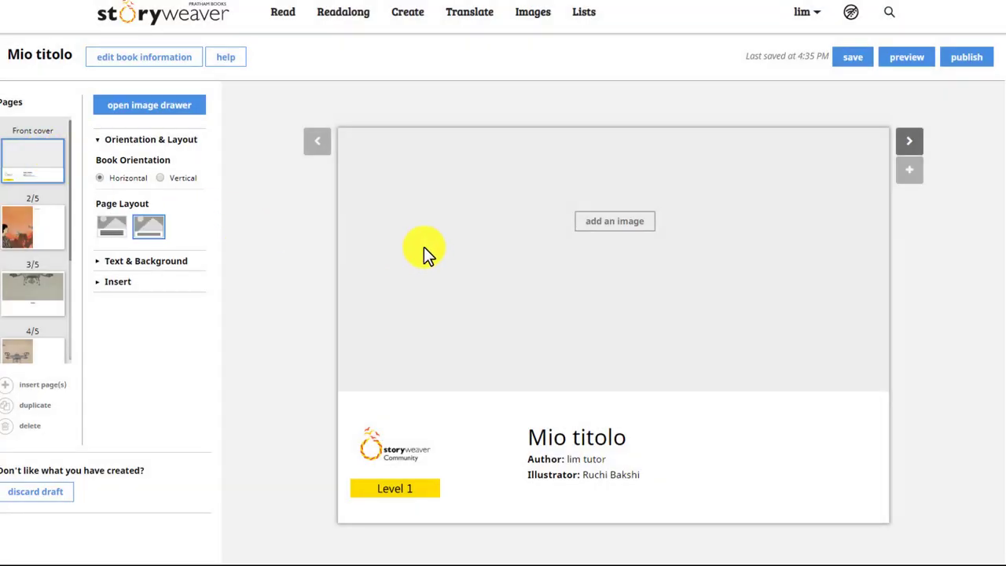
pyautogui.click(605, 225)
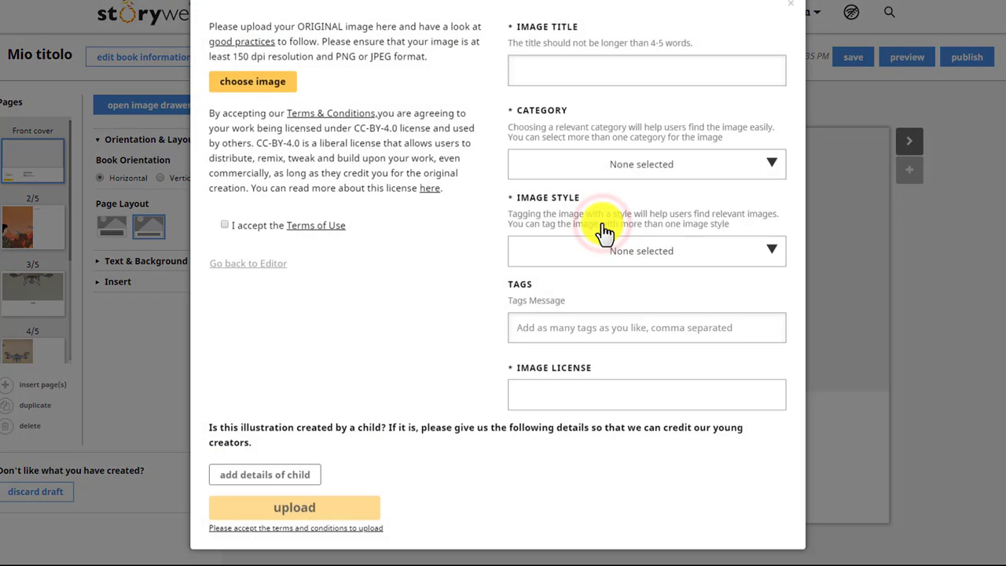
pyautogui.click(283, 13)
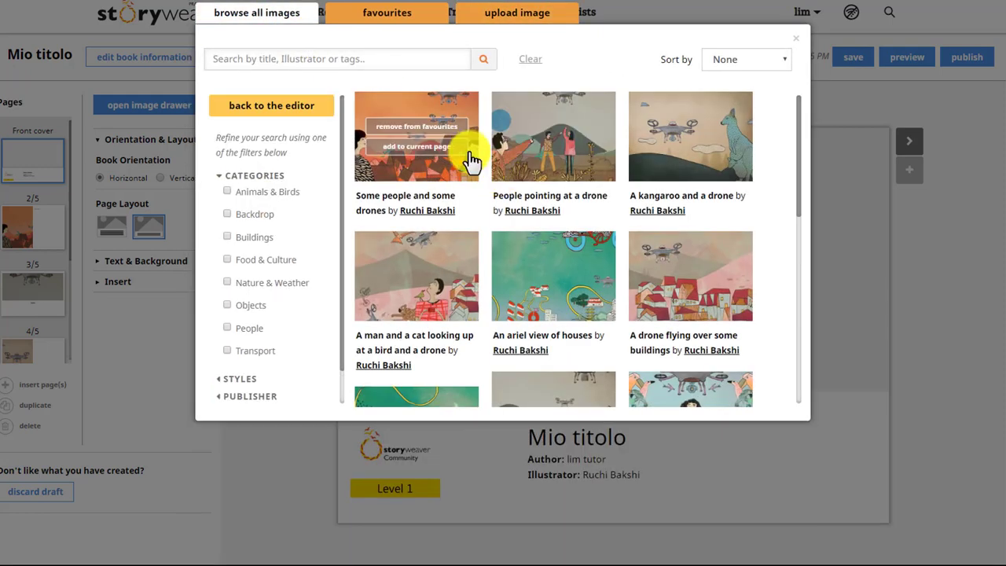
pyautogui.scroll(-1, 507, 177)
pyautogui.scroll(-1, 508, 178)
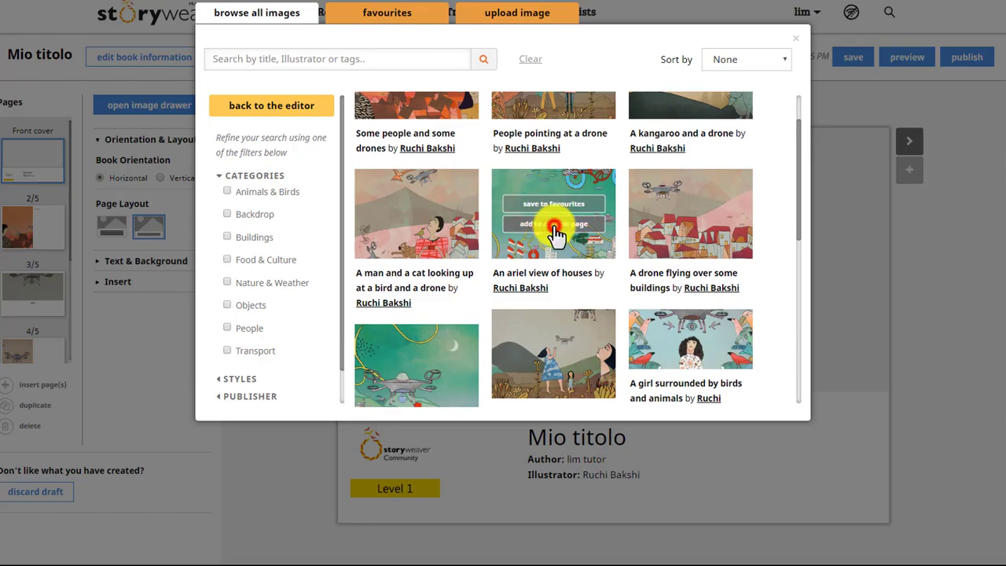
pyautogui.click(564, 224)
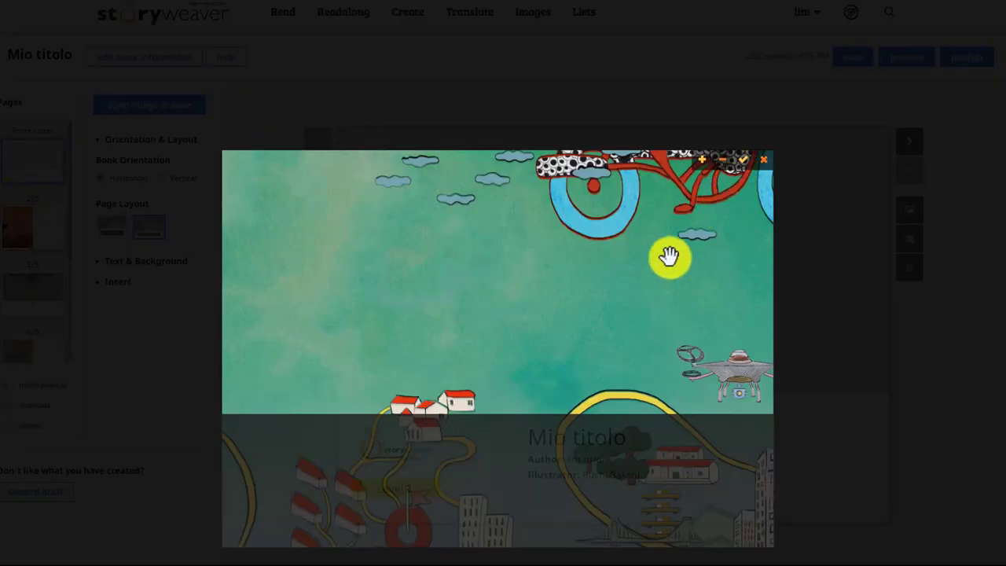
pyautogui.click(743, 160)
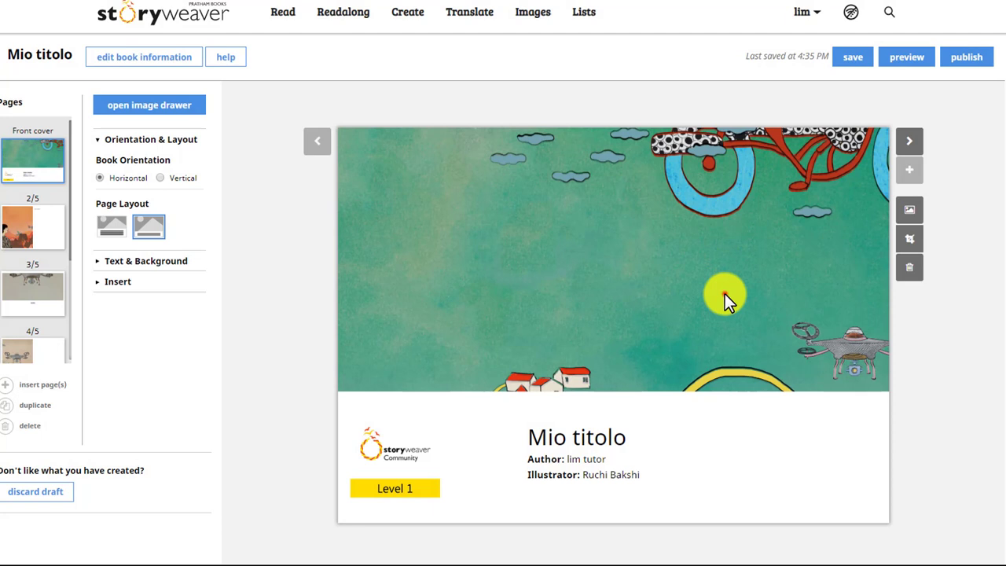
pyautogui.moveTo(723, 297); pyautogui.dragTo(726, 197)
pyautogui.scroll(-3, 734, 210)
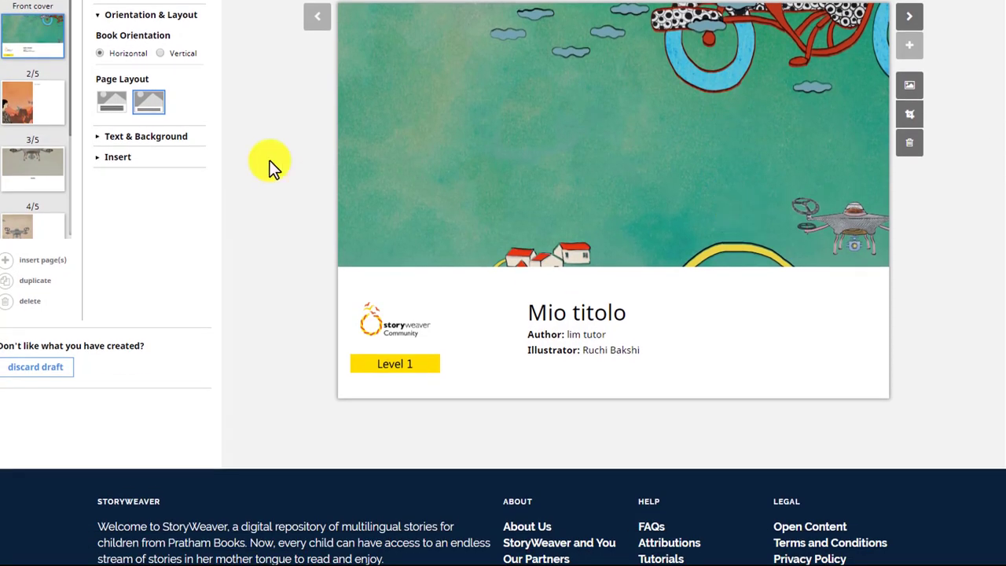
pyautogui.moveTo(70, 109); pyautogui.dragTo(63, 196)
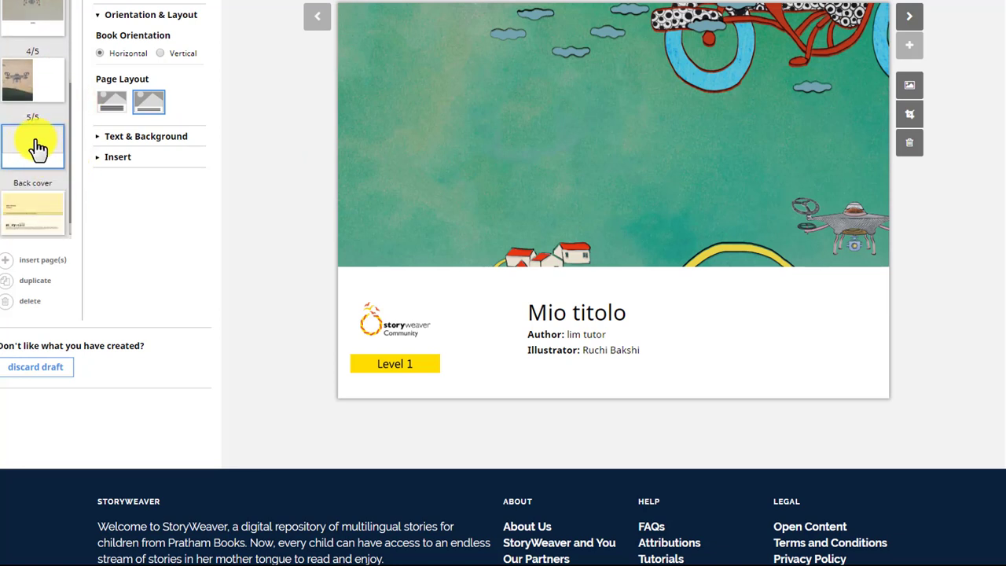
pyautogui.moveTo(37, 148)
pyautogui.mouseDown()
pyautogui.moveTo(44, 160)
pyautogui.moveTo(88, 156)
pyautogui.moveTo(54, 151)
pyautogui.mouseUp()
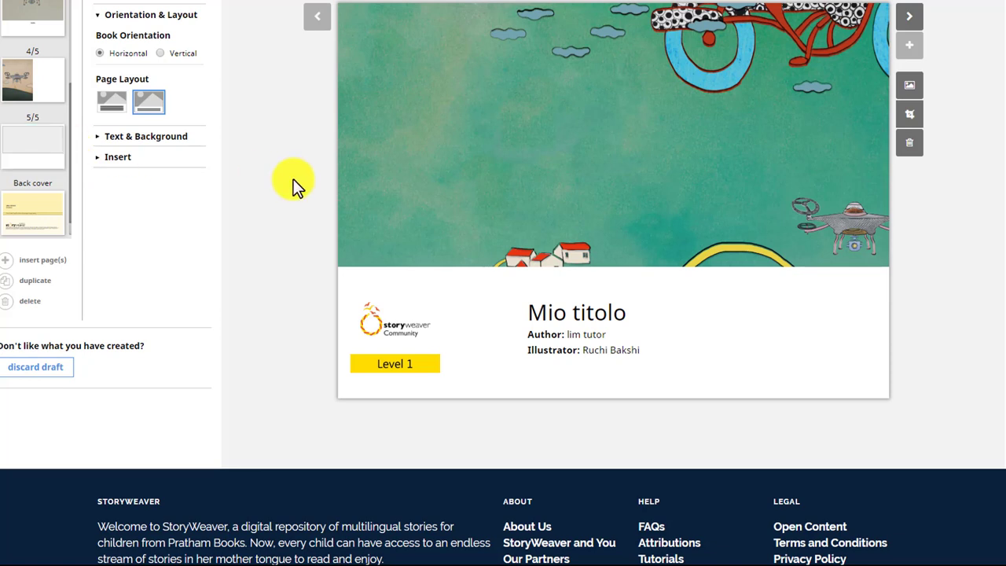
# Step: Preview the storybook, paging from the front cover through the inner pages, and close the preview
pyautogui.scroll(3, 293, 180)
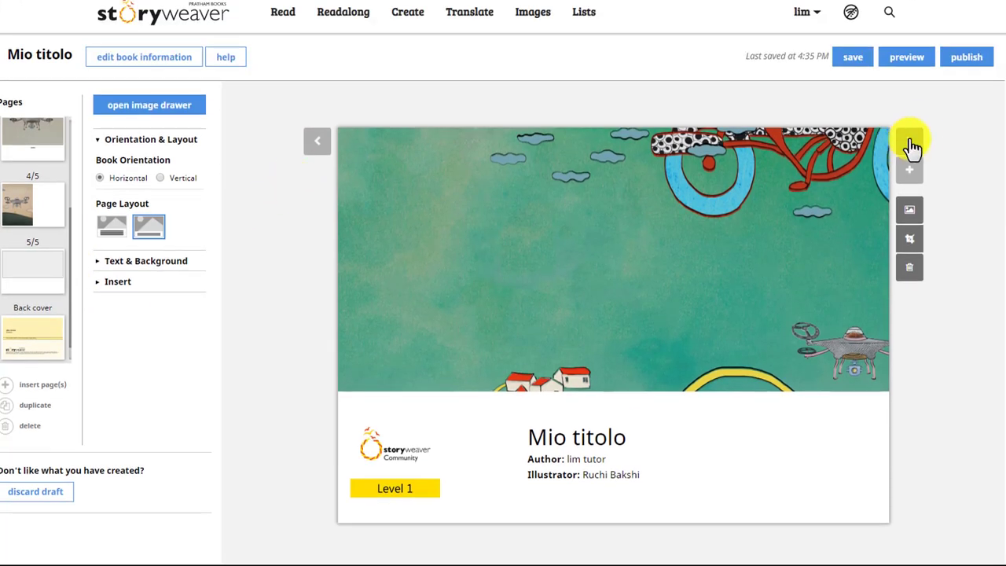
pyautogui.click(909, 61)
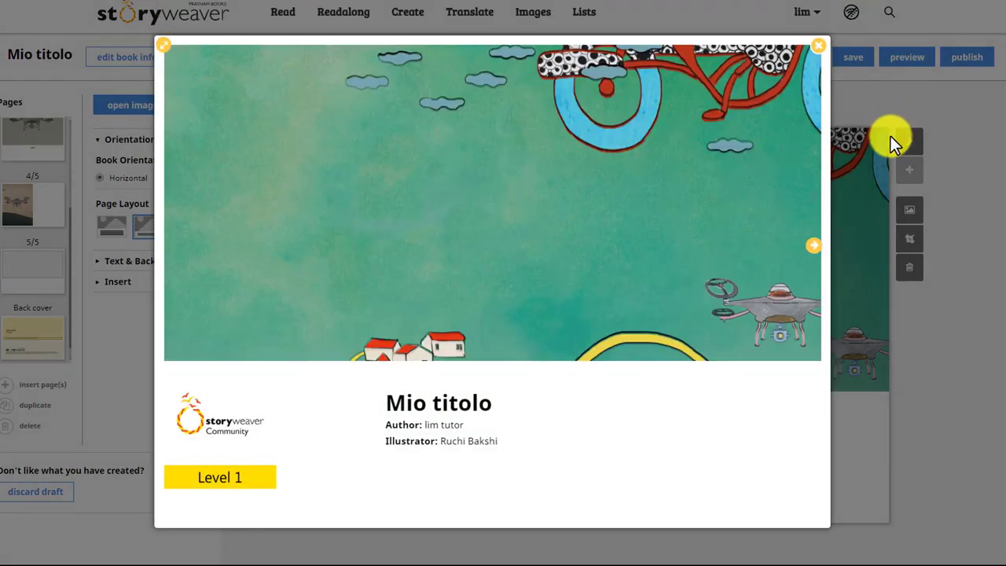
pyautogui.click(811, 253)
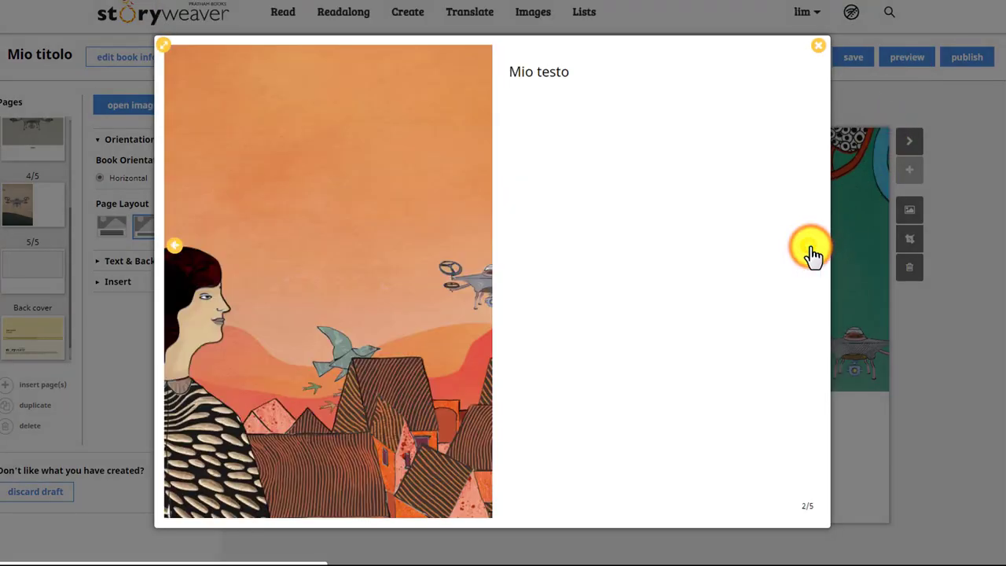
pyautogui.click(812, 253)
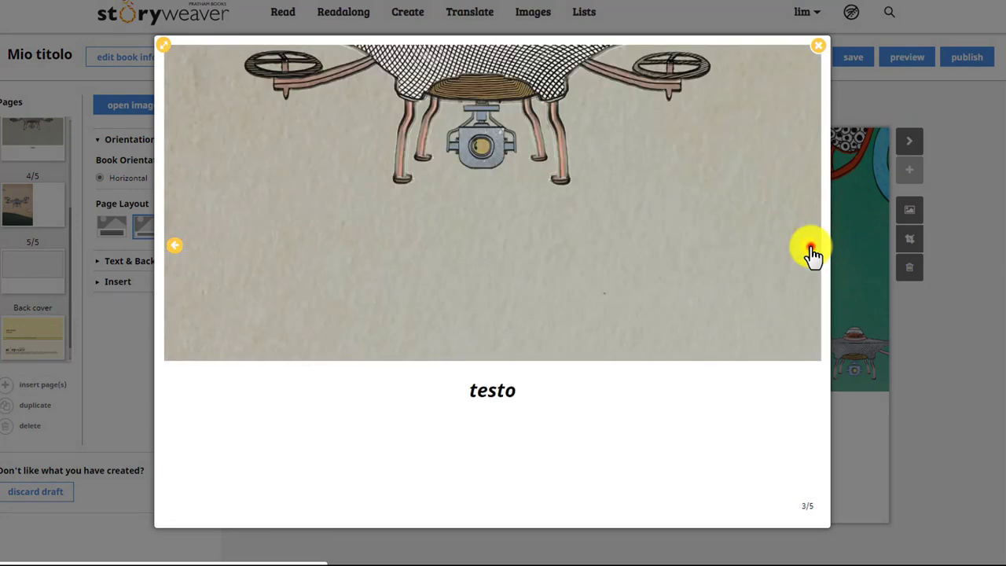
pyautogui.click(811, 253)
pyautogui.click(818, 45)
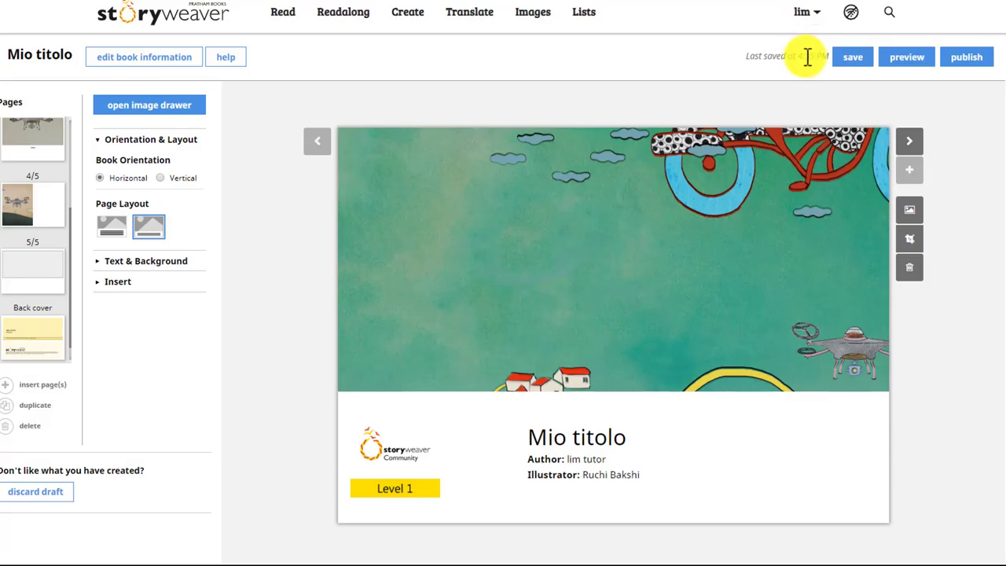
# Step: Save the storybook and open the list of drafts in the account dashboard
pyautogui.click(859, 60)
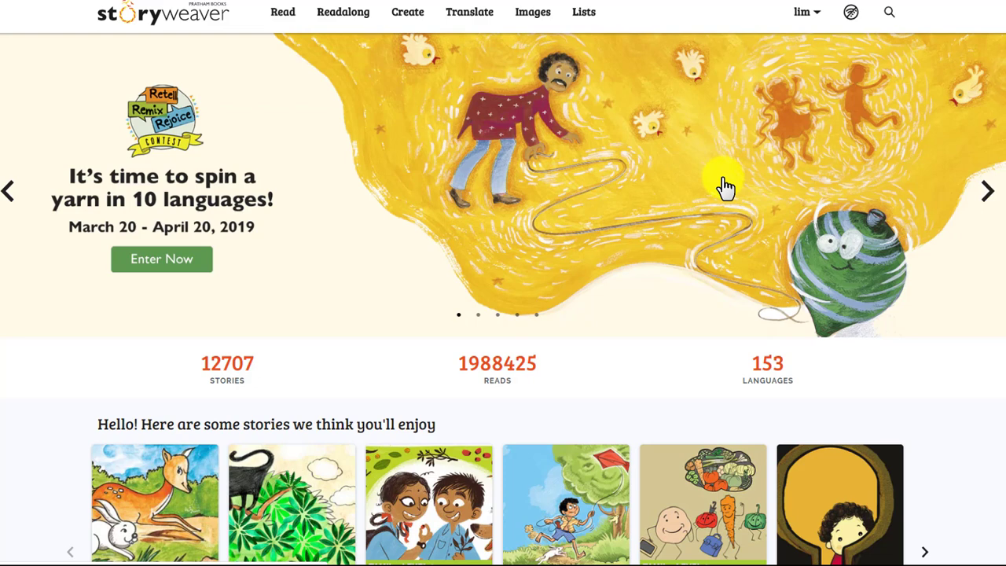
pyautogui.click(809, 18)
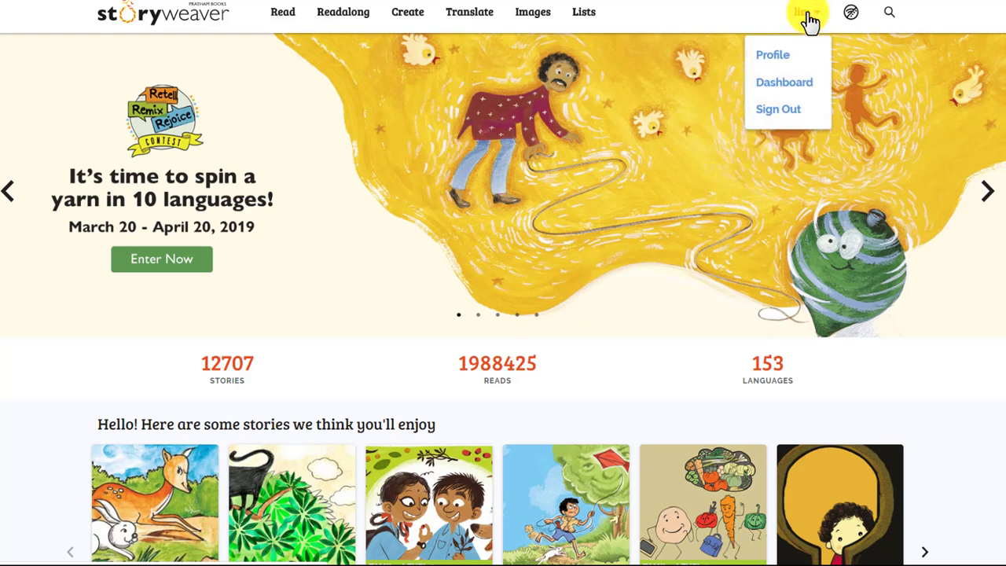
pyautogui.click(801, 92)
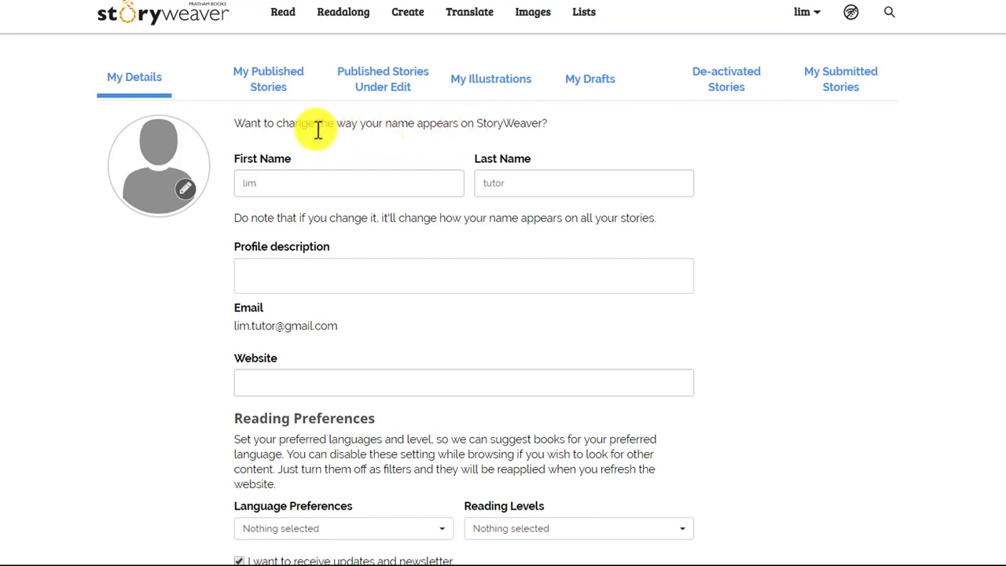
pyautogui.click(605, 82)
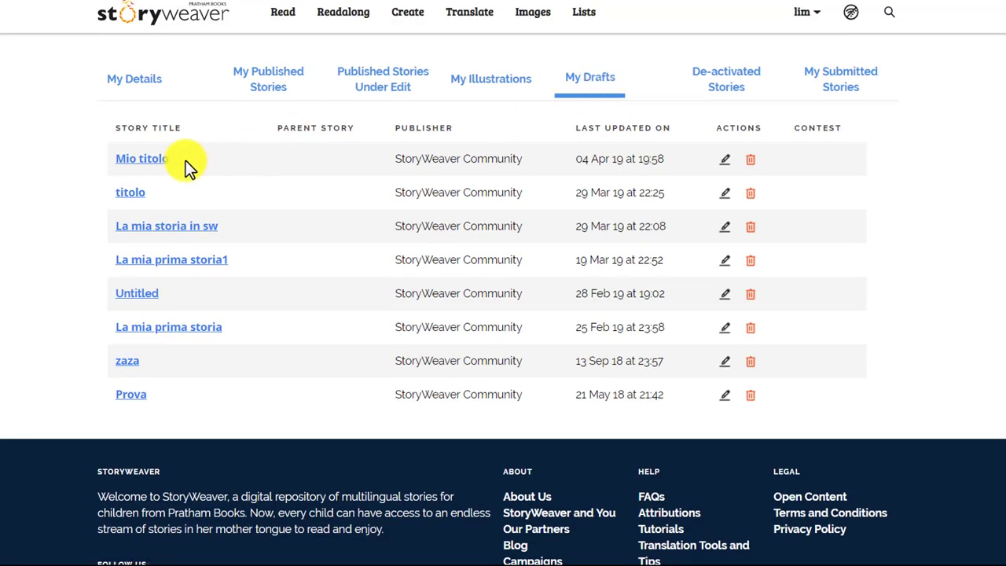
# Step: Open the "Mio titolo" draft's story page and examine its reading, sharing and additional options
pyautogui.click(160, 161)
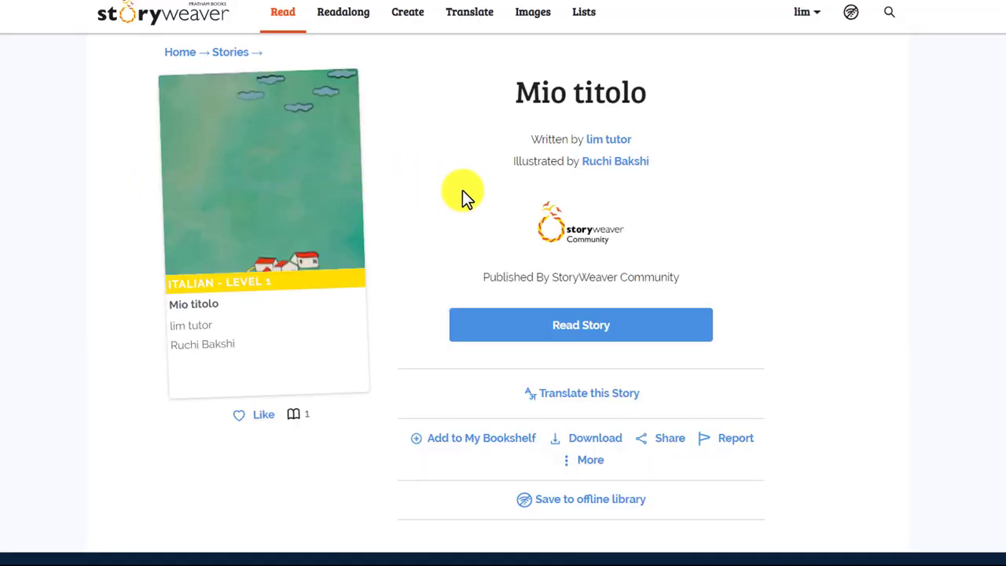
pyautogui.click(579, 330)
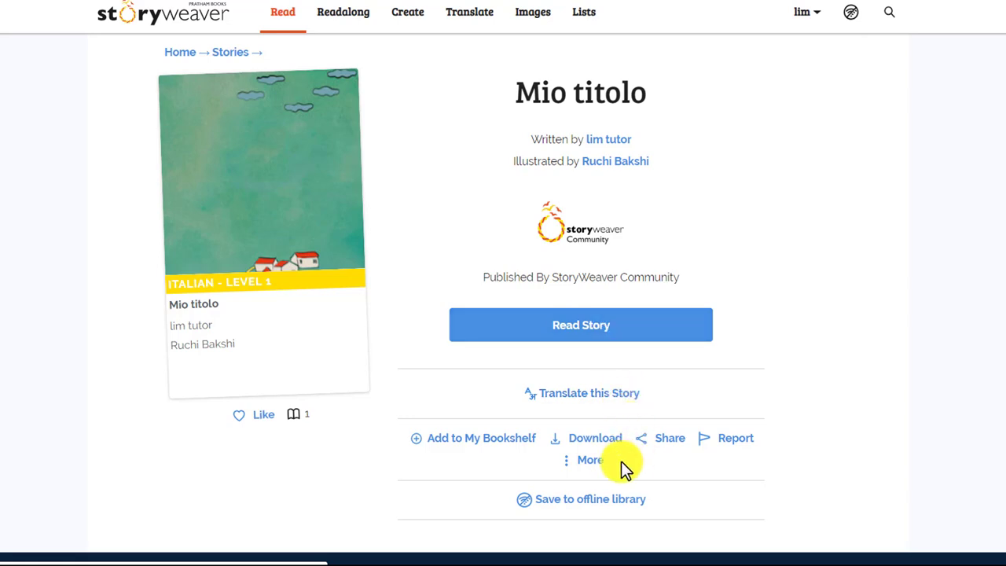
pyautogui.click(591, 460)
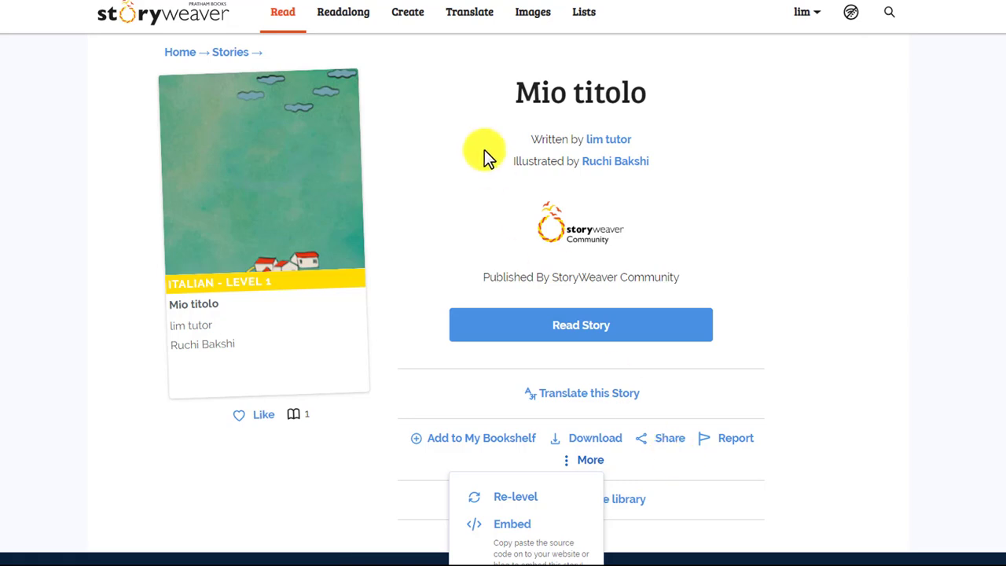
# Step: Open the account dashboard's list of drafts and reopen "Mio titolo" in the story editor
pyautogui.click(814, 13)
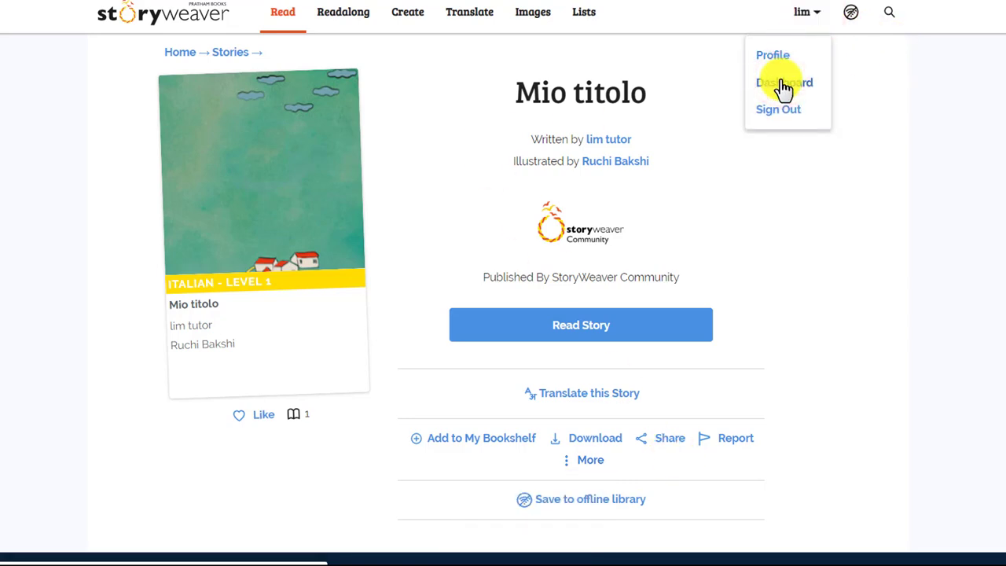
pyautogui.click(784, 85)
pyautogui.click(585, 86)
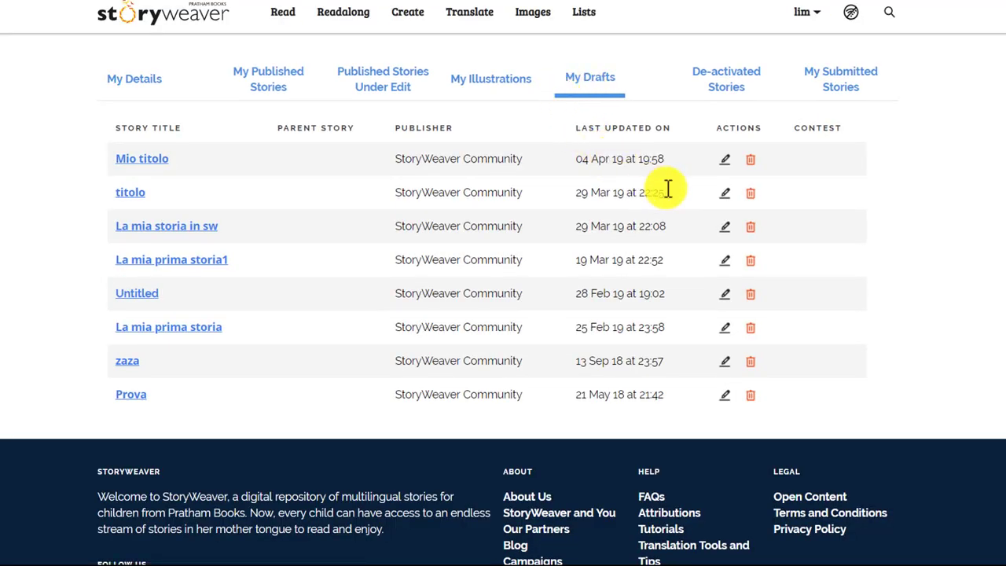
pyautogui.click(726, 163)
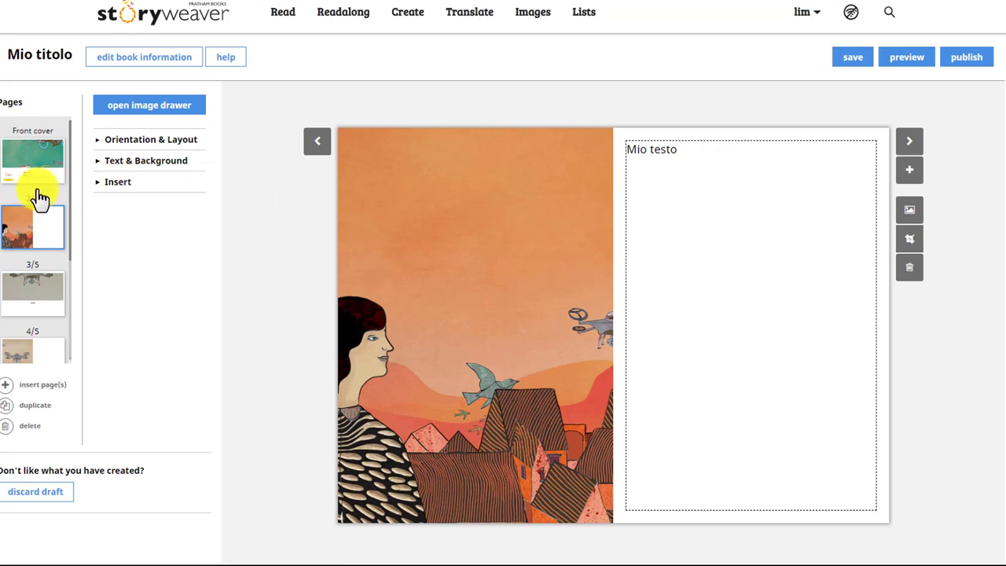
# Step: Try to publish the storybook with page 5 still empty, and return to the editor
pyautogui.scroll(-2, 39, 203)
pyautogui.scroll(-1, 39, 206)
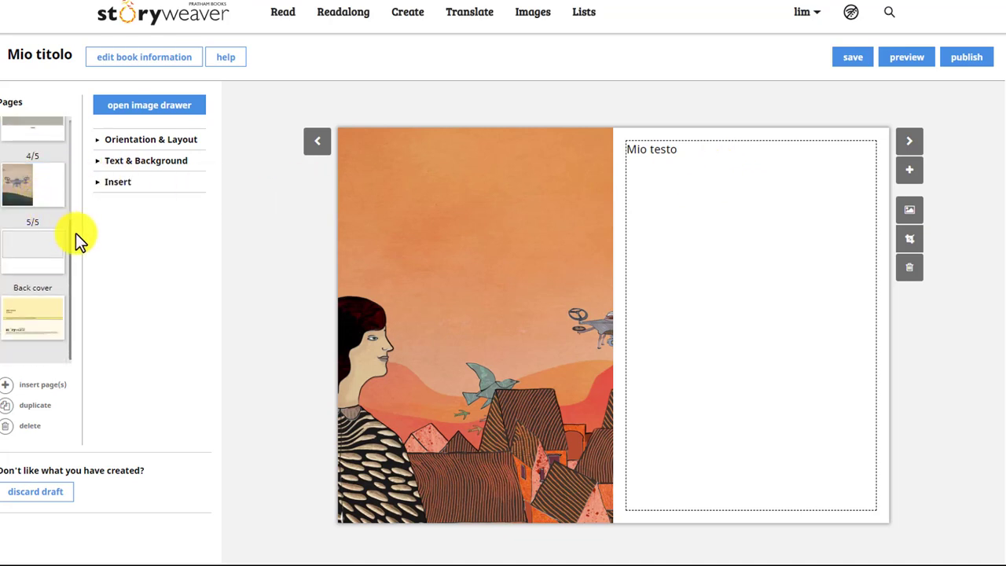
pyautogui.click(38, 258)
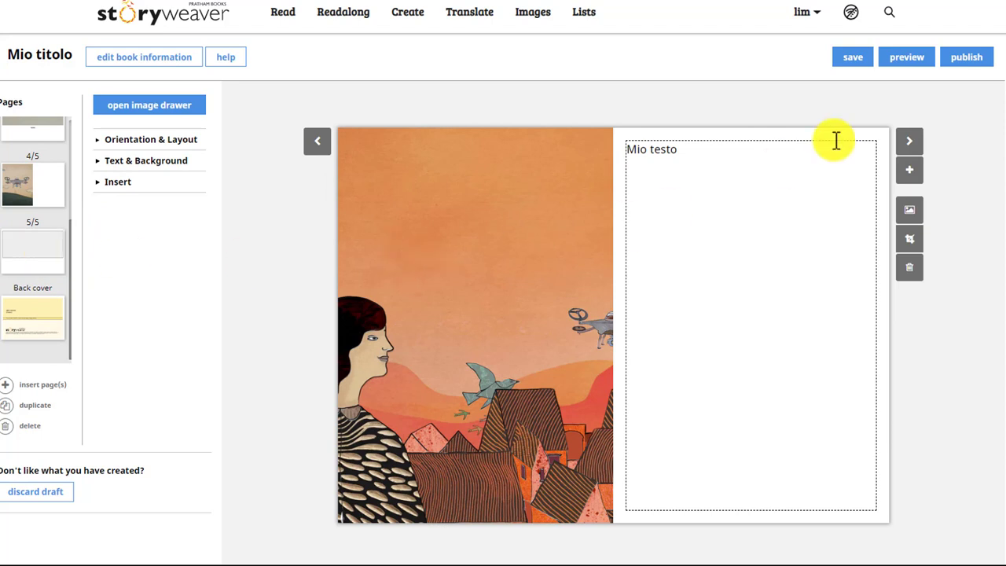
pyautogui.click(964, 63)
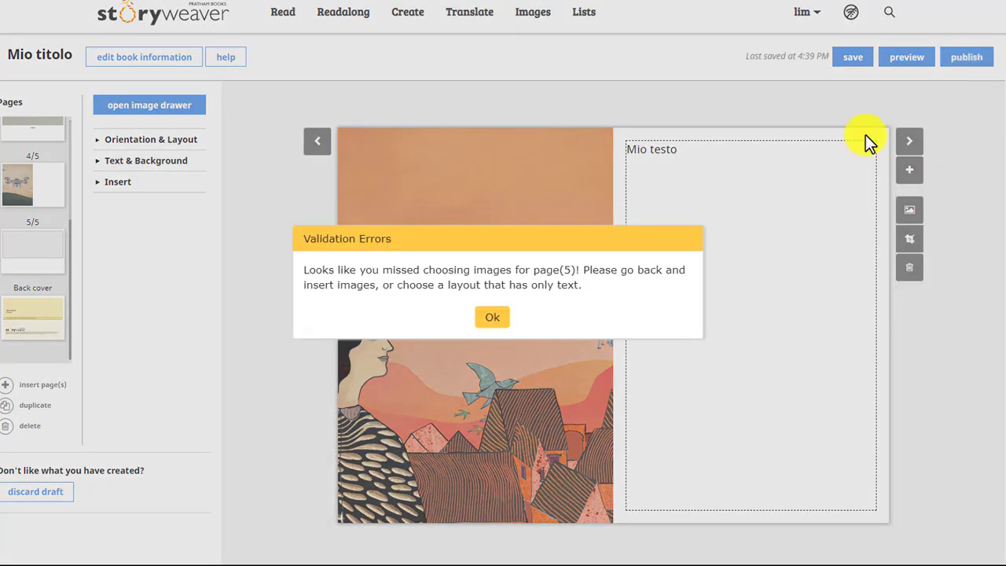
pyautogui.click(492, 318)
# Step: Delete the empty page 5 from the storybook and confirm the deletion
pyautogui.click(49, 257)
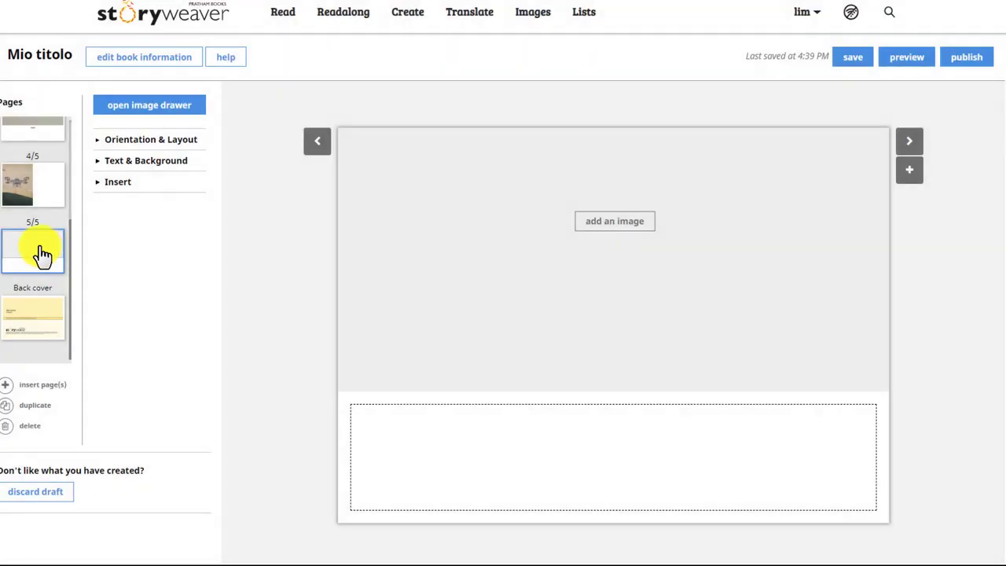
pyautogui.click(6, 432)
pyautogui.click(462, 311)
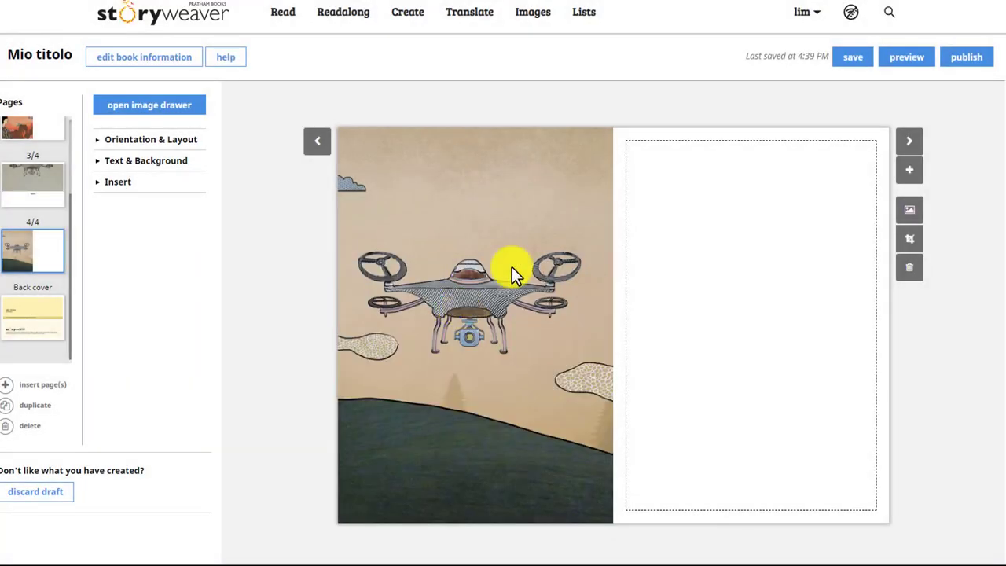
# Step: Start publishing the storybook, shift the story card crop right to include the drone, and accept the final card
pyautogui.click(971, 63)
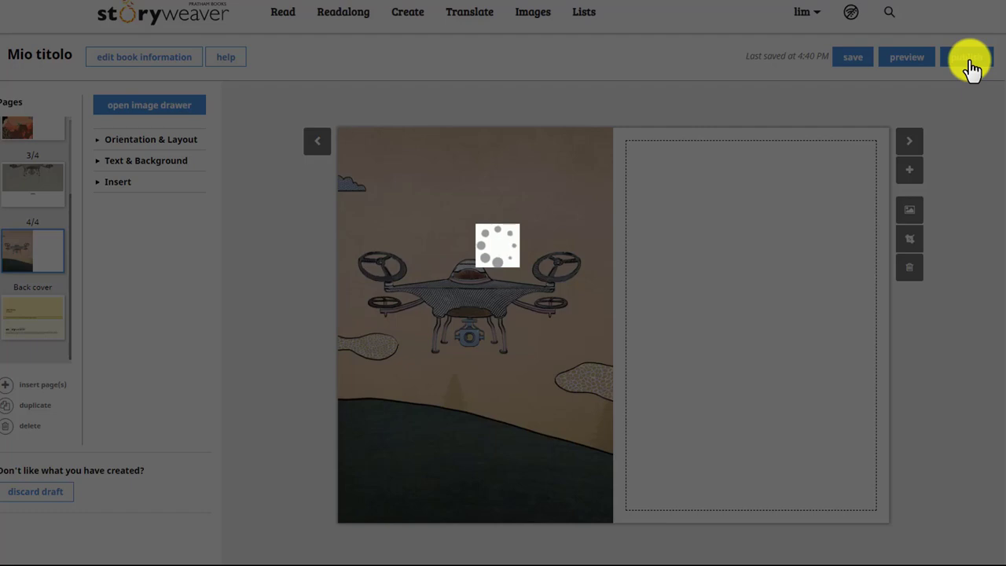
pyautogui.click(968, 60)
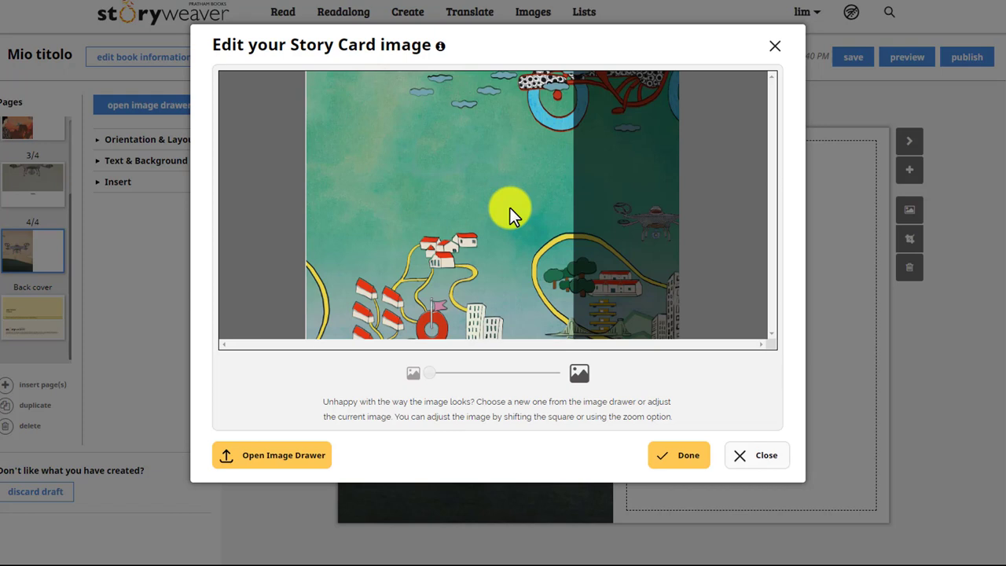
pyautogui.moveTo(509, 208); pyautogui.dragTo(608, 210)
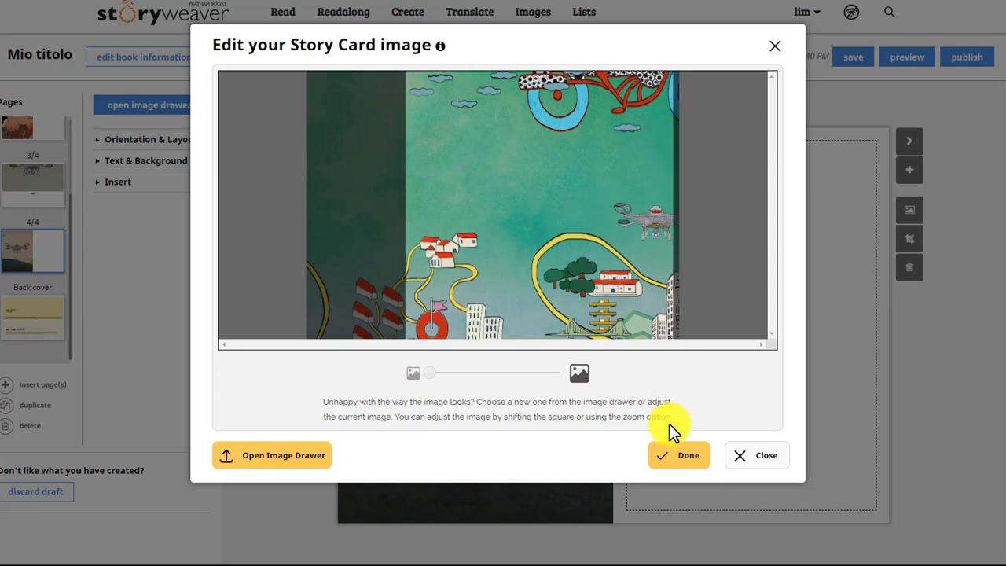
pyautogui.click(681, 461)
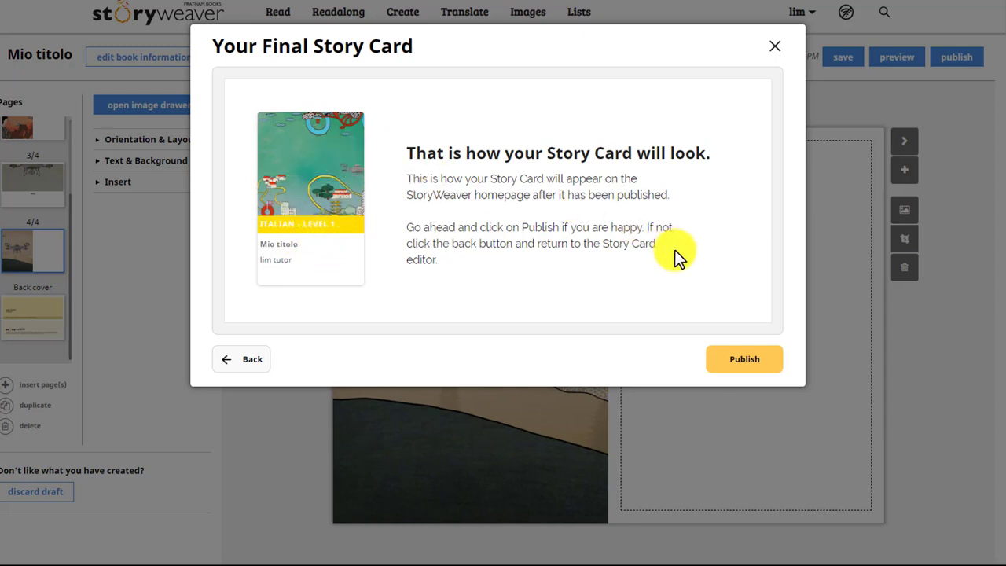
pyautogui.click(745, 363)
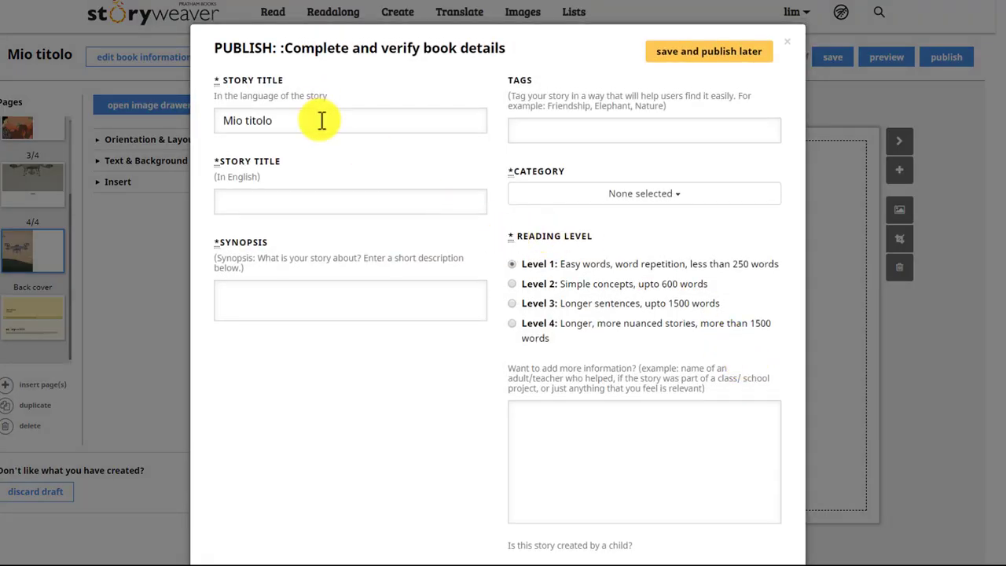
# Step: Enter "my title" as the English story title and "sintesi" as the synopsis
pyautogui.click(323, 204)
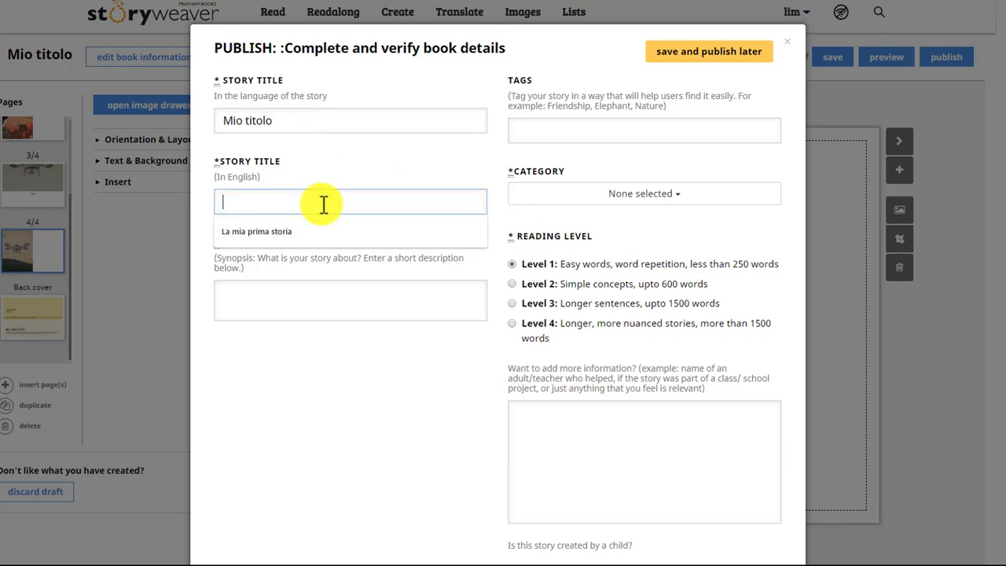
pyautogui.write('my title')
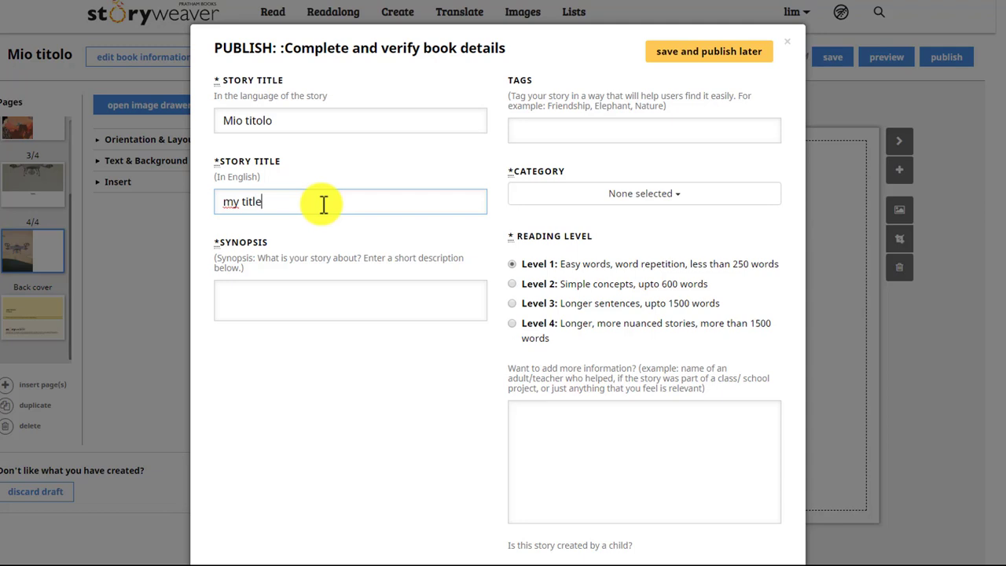
pyautogui.click(322, 288)
pyautogui.write('sines')
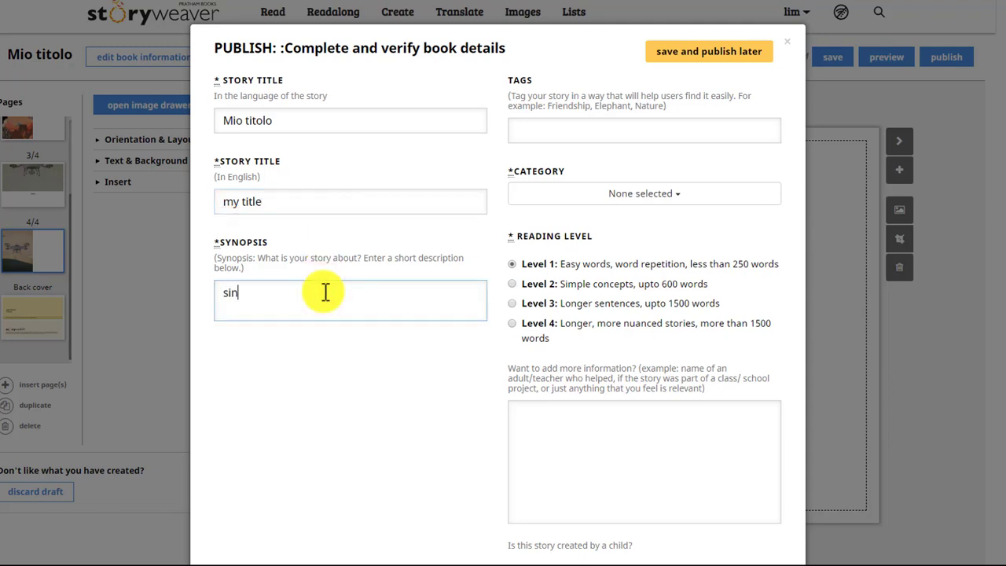
pyautogui.press('BackSpace')
pyautogui.press('BackSpace')
pyautogui.write('tesi')
# Step: Add the tag "drone" to the story and set its category to Fiction
pyautogui.click(553, 135)
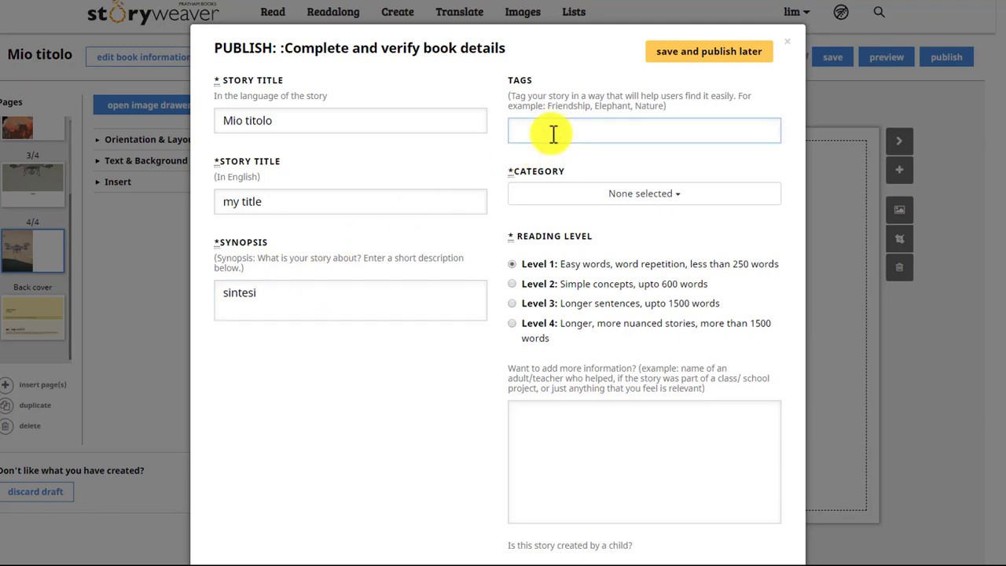
pyautogui.write('drone')
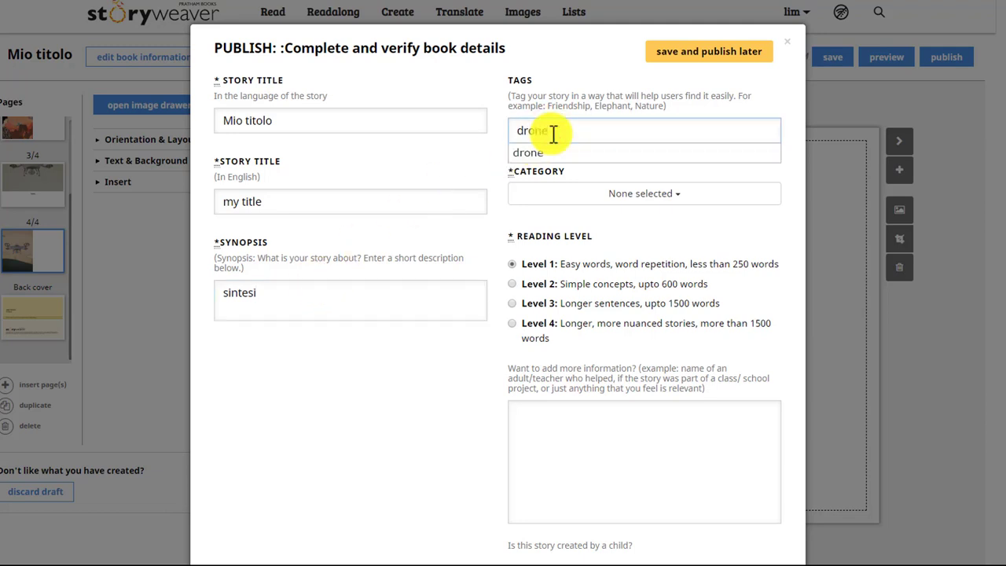
pyautogui.click(551, 157)
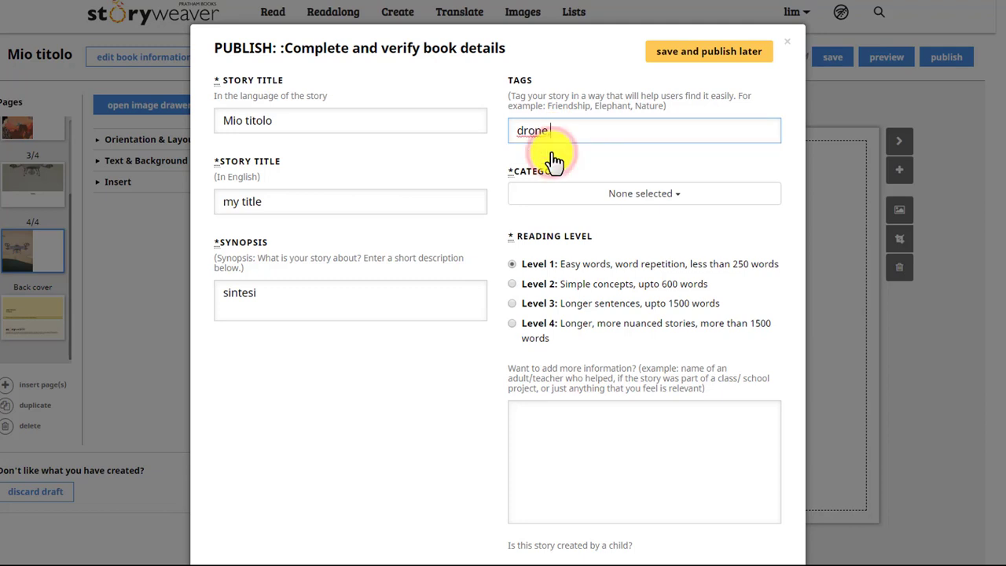
pyautogui.click(642, 198)
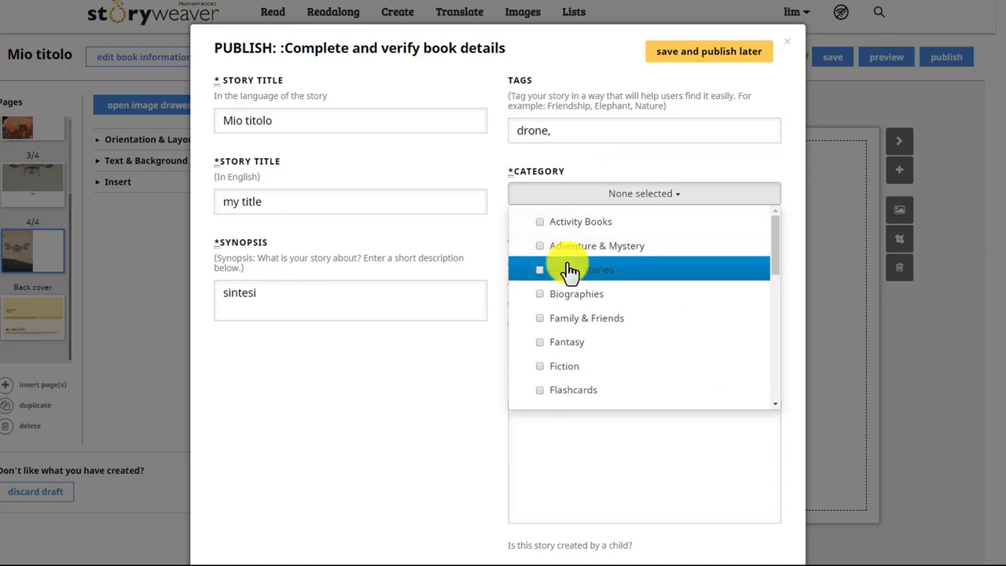
pyautogui.click(543, 365)
pyautogui.click(459, 367)
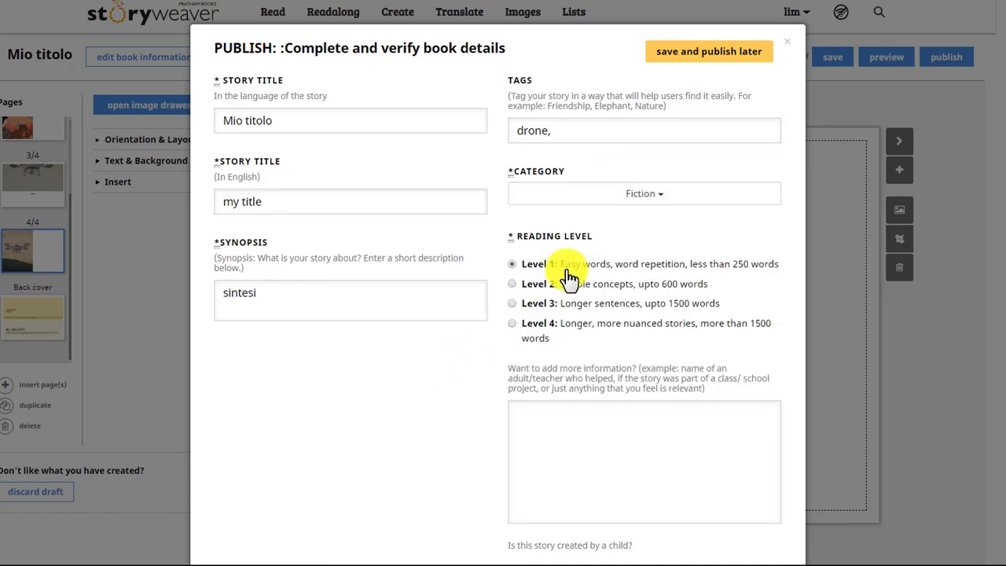
# Step: Accept the remaining book details, review the front and back covers, and publish the storybook
pyautogui.scroll(-1, 568, 277)
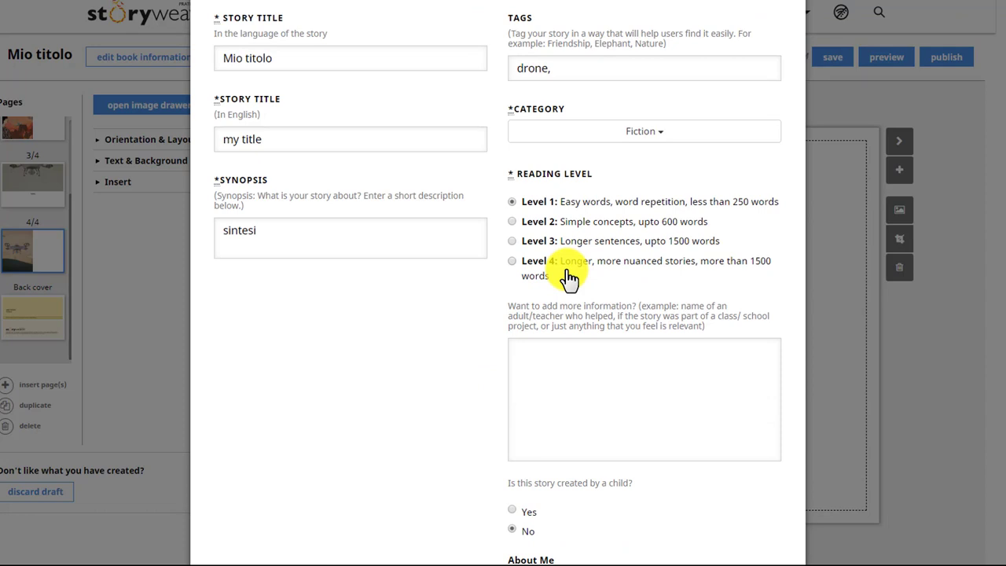
pyautogui.scroll(-1, 568, 277)
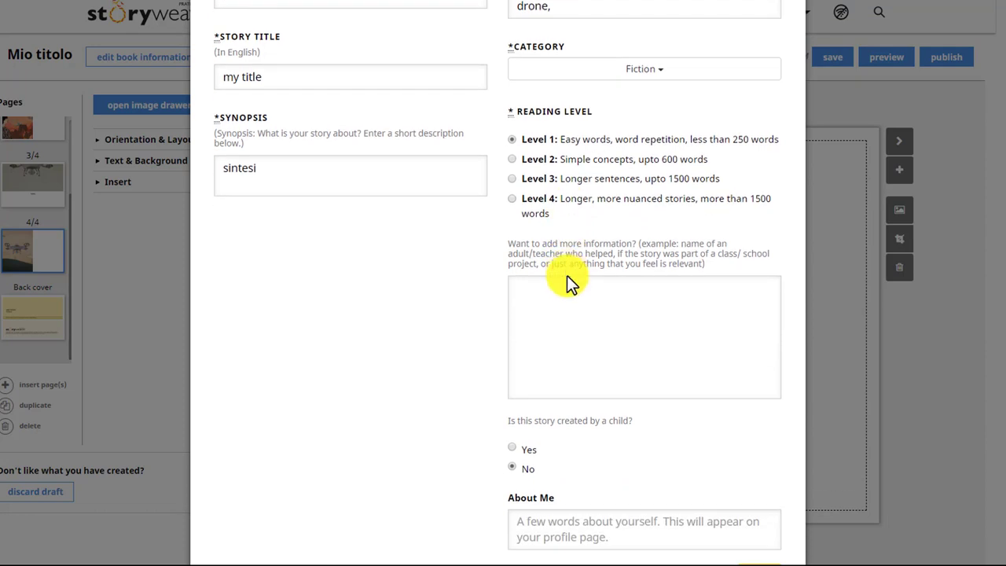
pyautogui.scroll(-1, 578, 318)
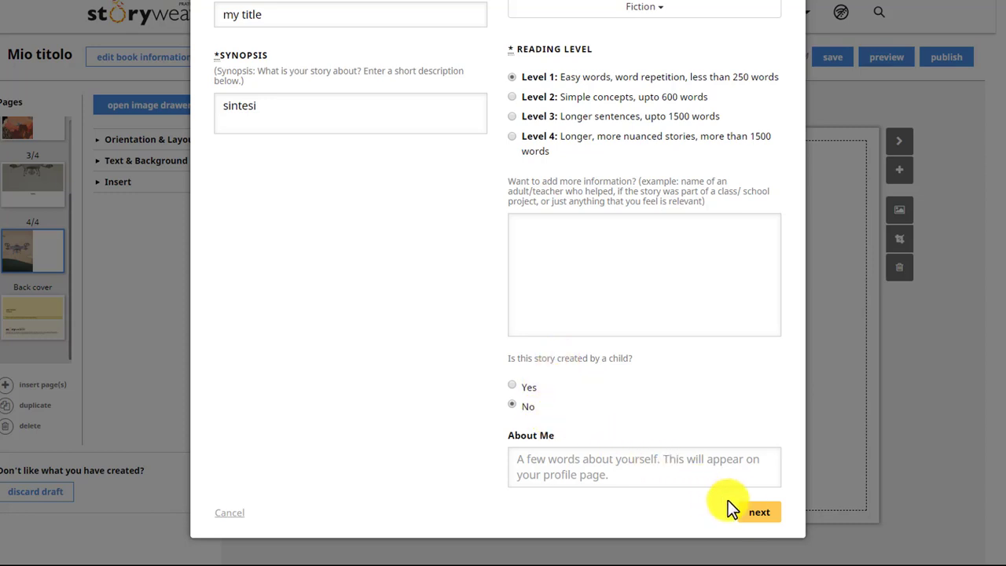
pyautogui.click(762, 517)
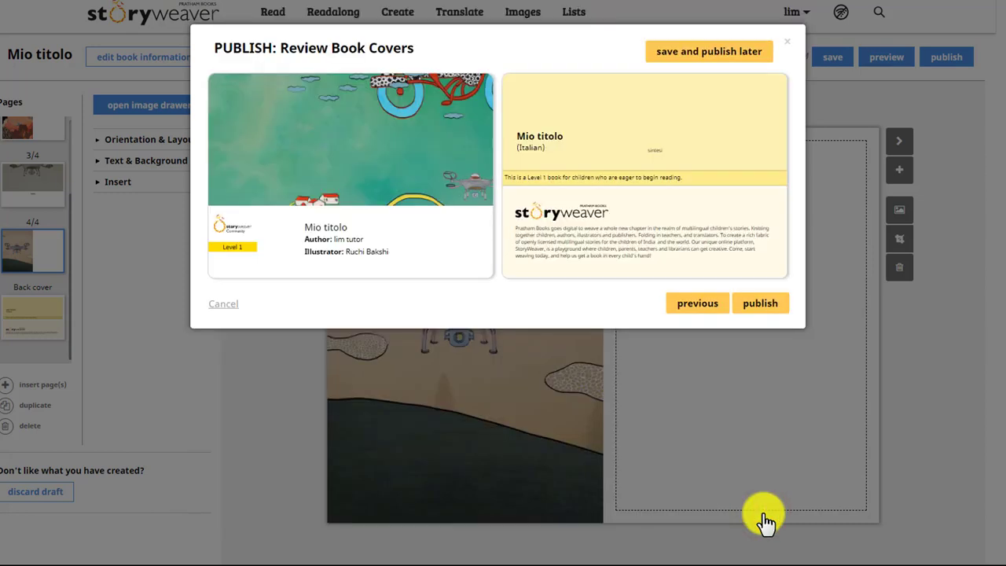
pyautogui.moveTo(391, 148)
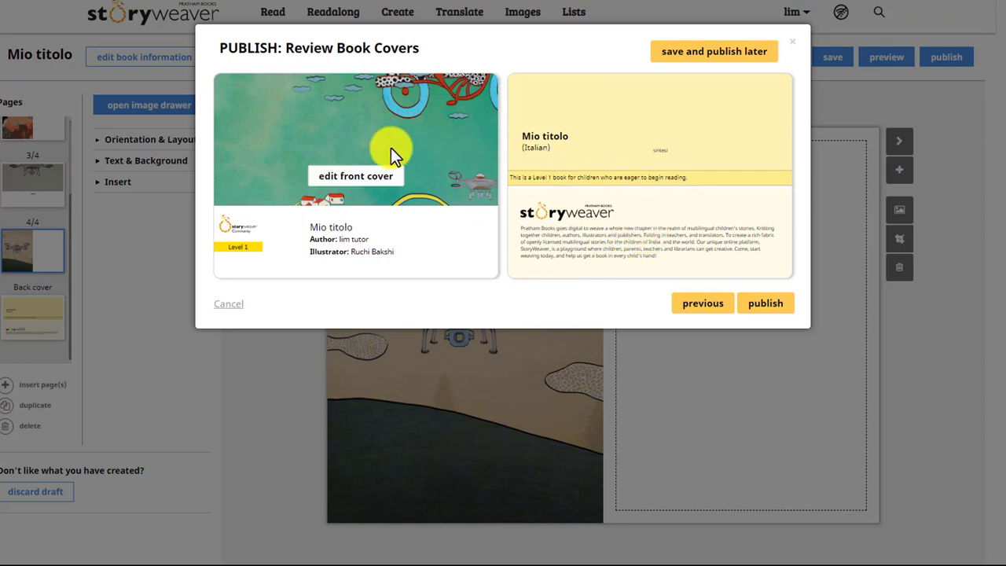
pyautogui.moveTo(553, 152)
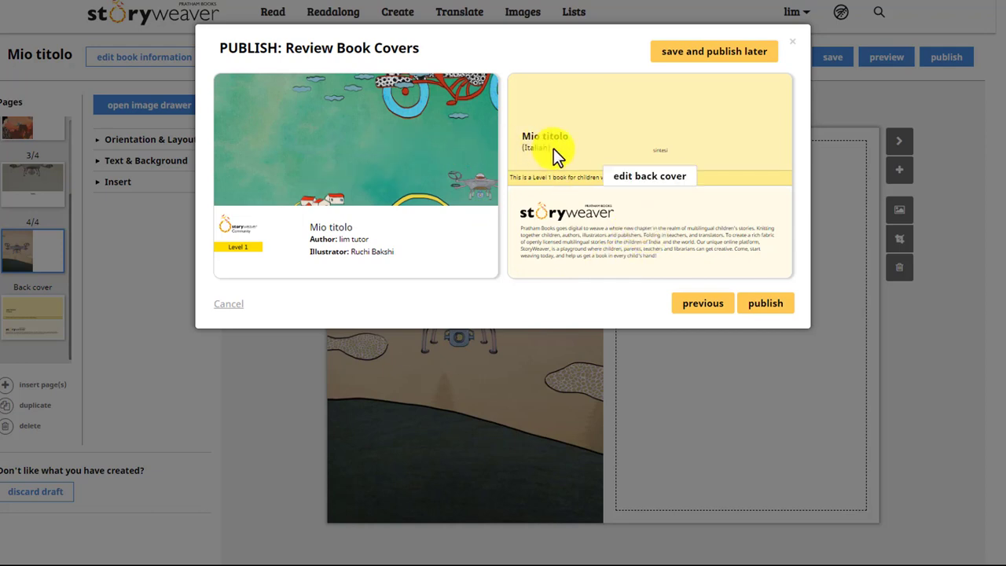
pyautogui.click(763, 313)
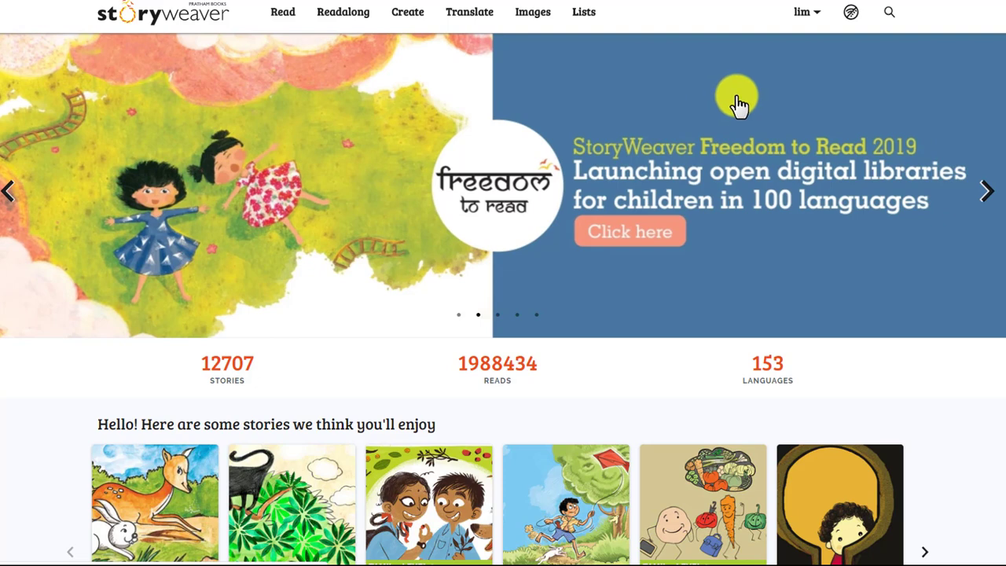
# Step: Open the account dashboard and view the list of published stories
pyautogui.click(807, 18)
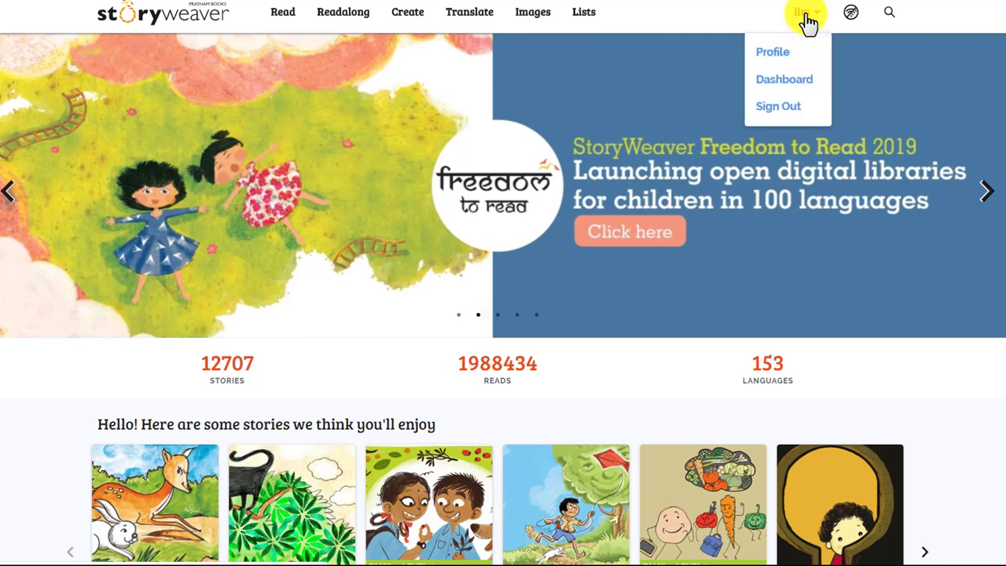
pyautogui.click(803, 86)
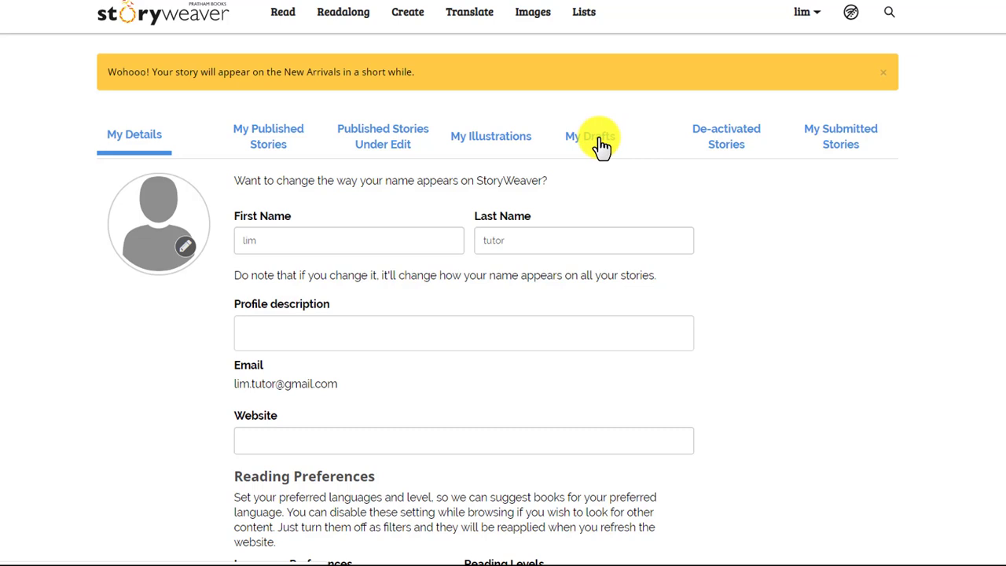
pyautogui.click(280, 139)
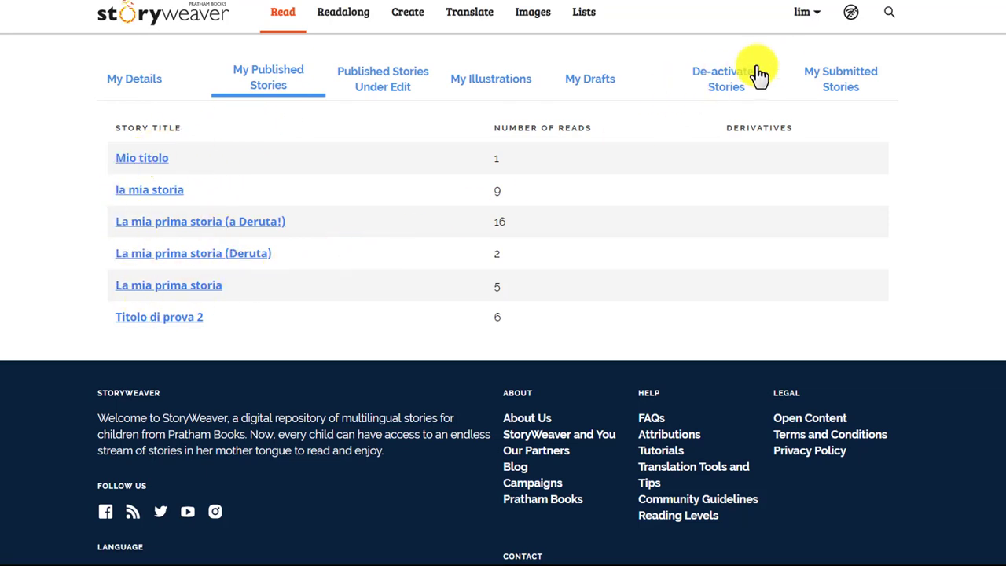
pyautogui.click(813, 23)
pyautogui.click(775, 85)
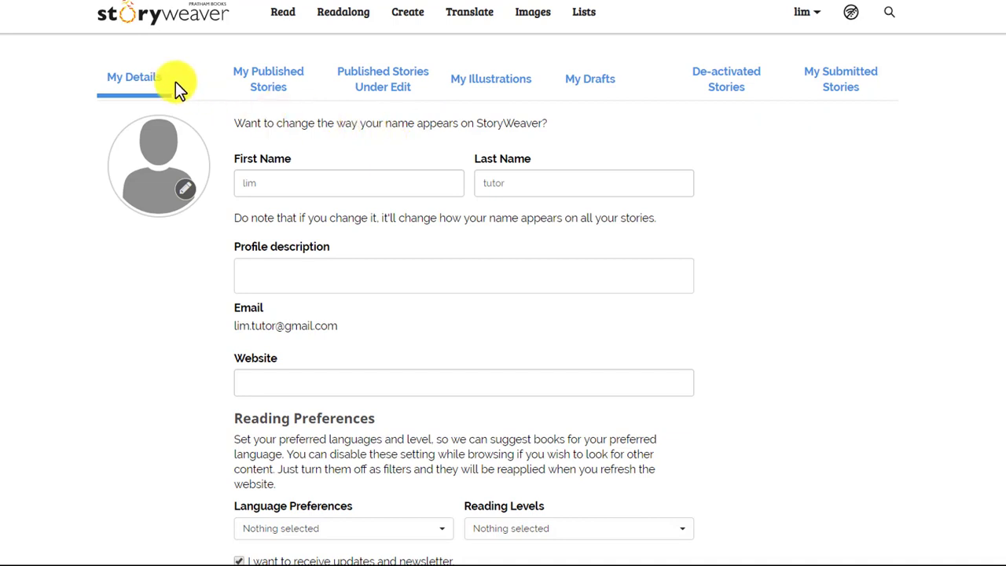
pyautogui.click(270, 84)
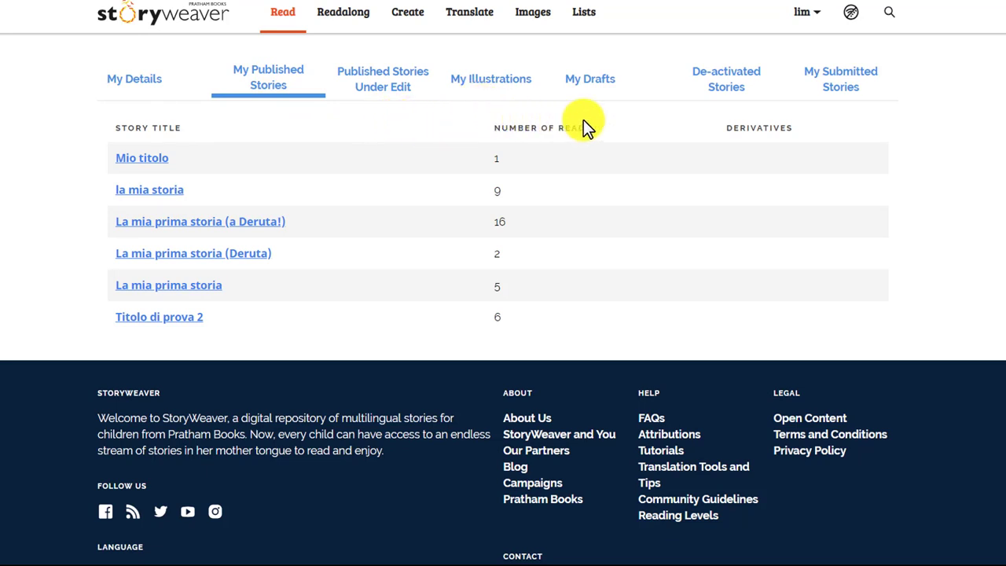
# Step: Leave the published stories list and open the Readalong story collection
pyautogui.click(699, 101)
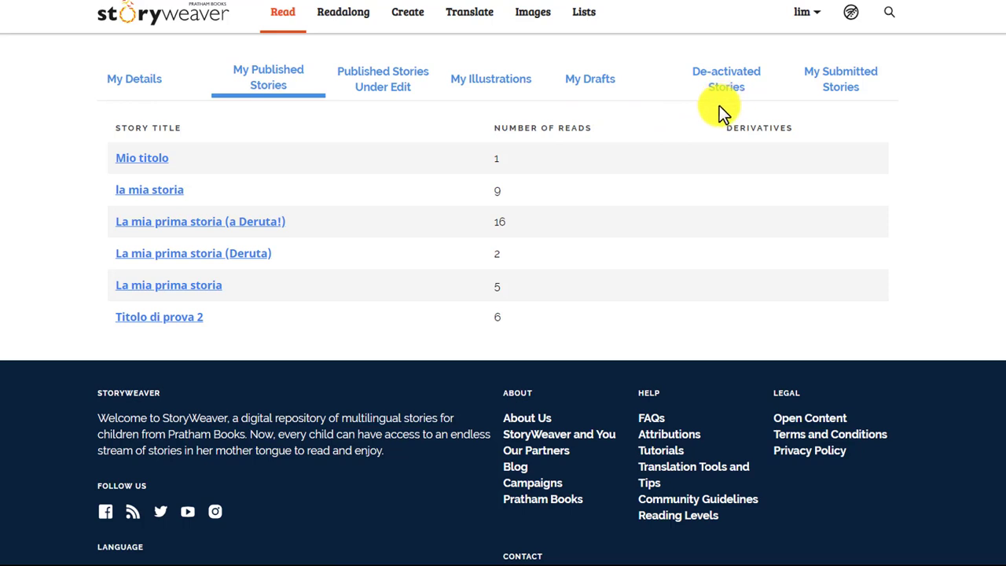
pyautogui.click(736, 105)
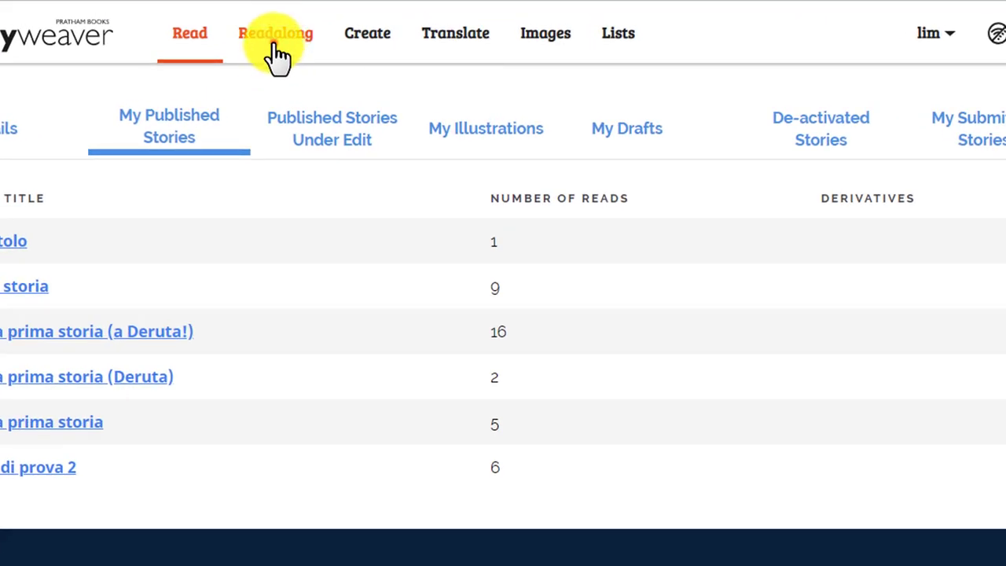
pyautogui.click(276, 52)
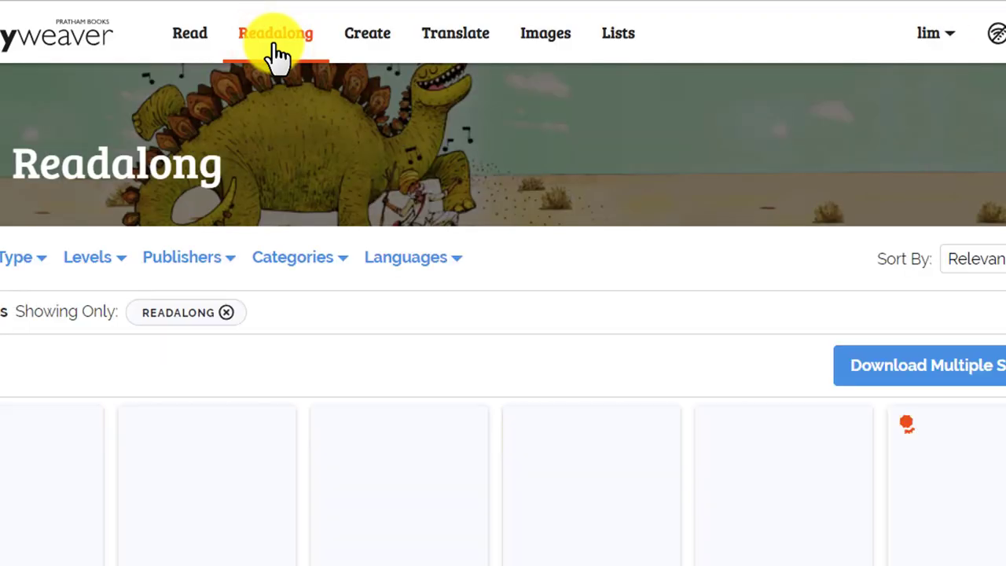